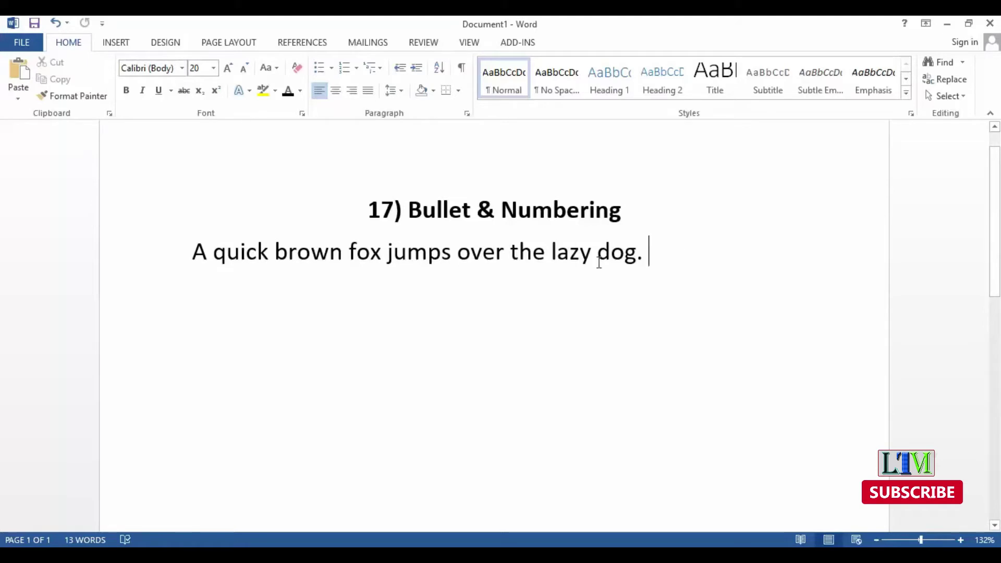
Step: Copy the fox sentence and paste it twice onto new lines below it
left_click_drag(651, 256, 190, 257)
key("ctrl+c")
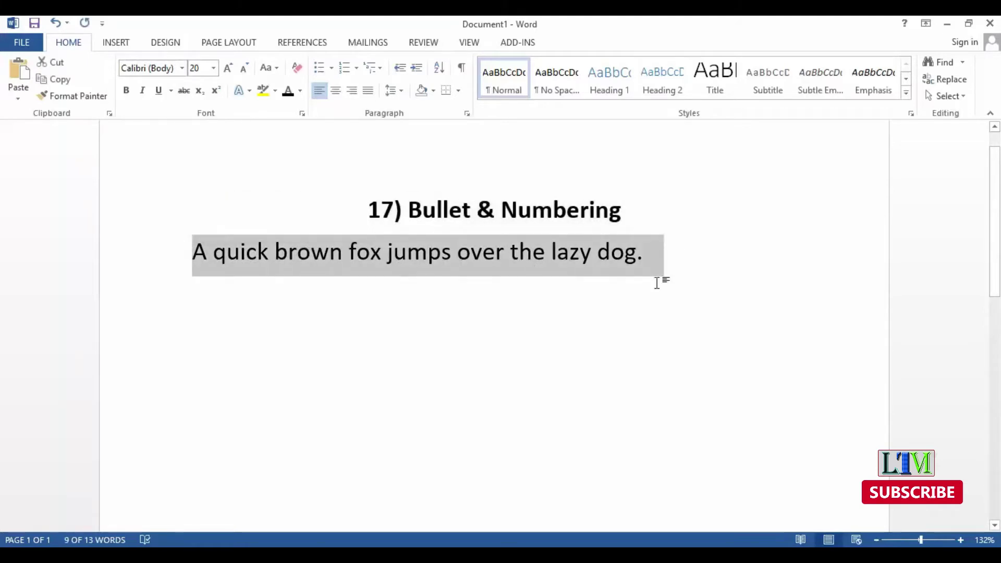
left_click(736, 261)
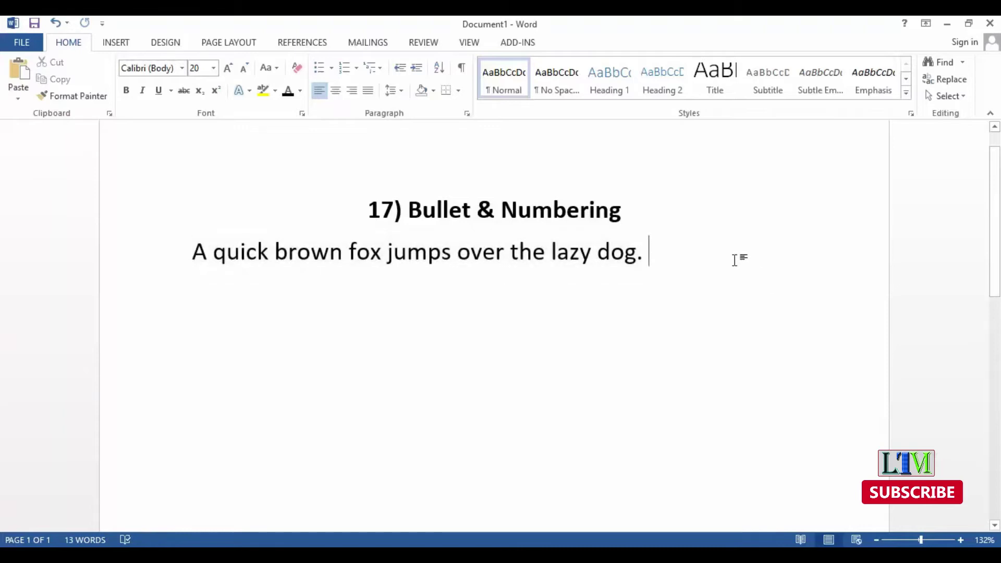
key("Return")
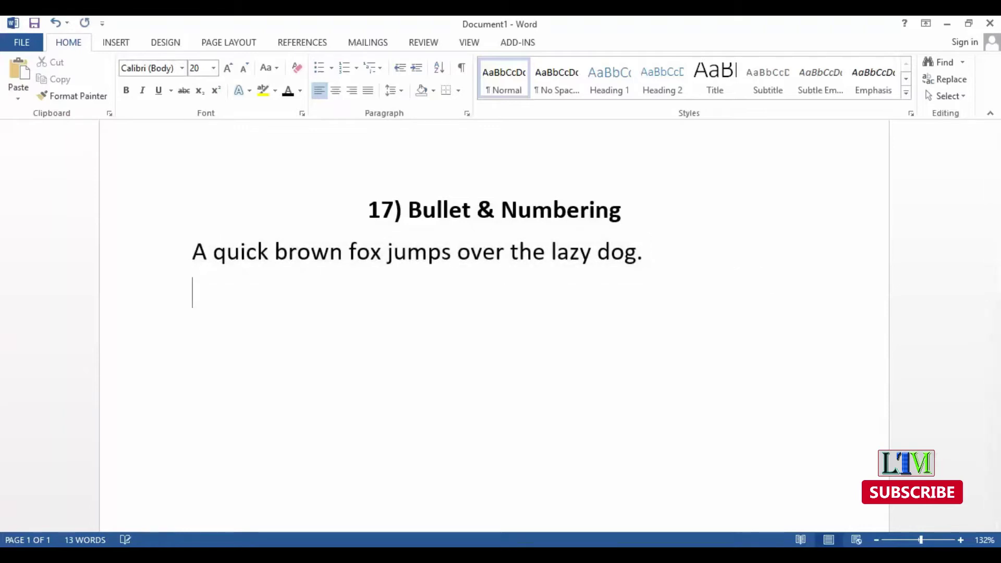
key("ctrl+v")
key("ctrl+v")
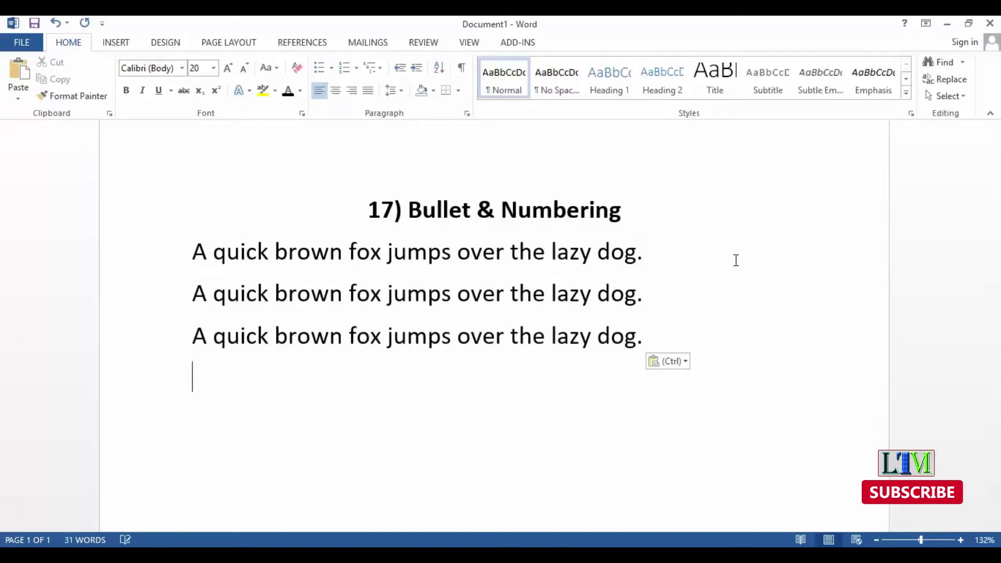
key("ctrl+v")
key("ctrl+v")
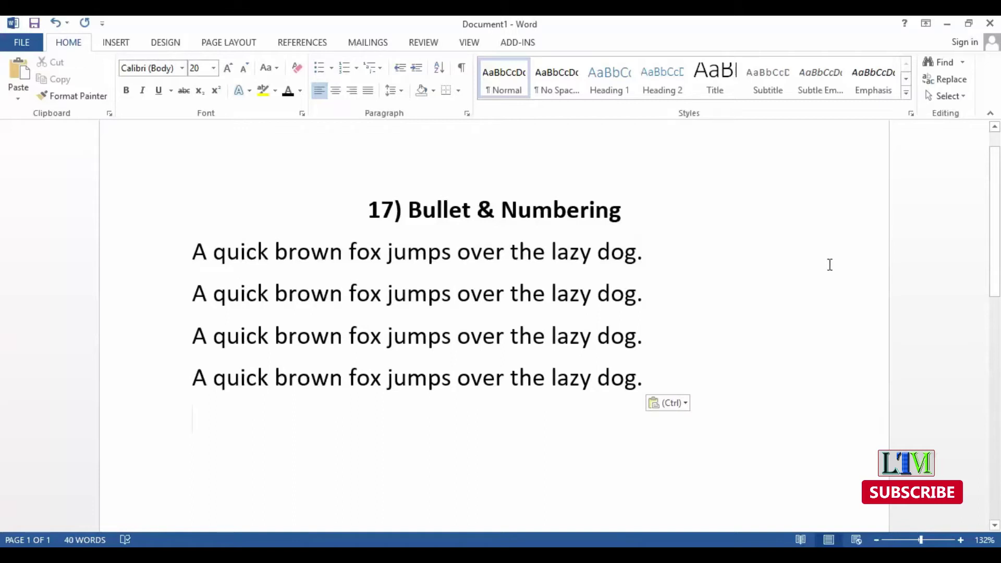
left_click_drag(187, 240, 695, 381)
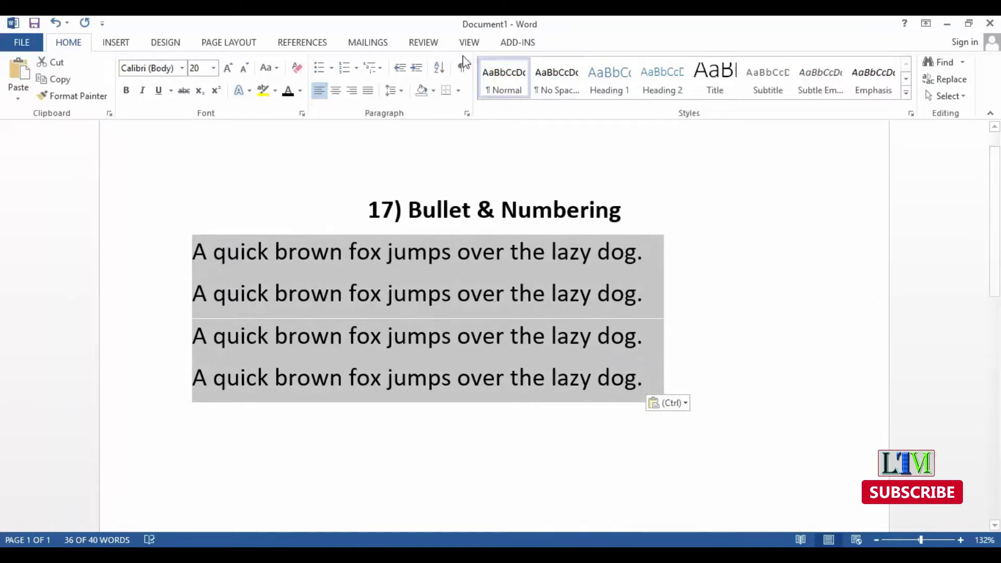
left_click(348, 69)
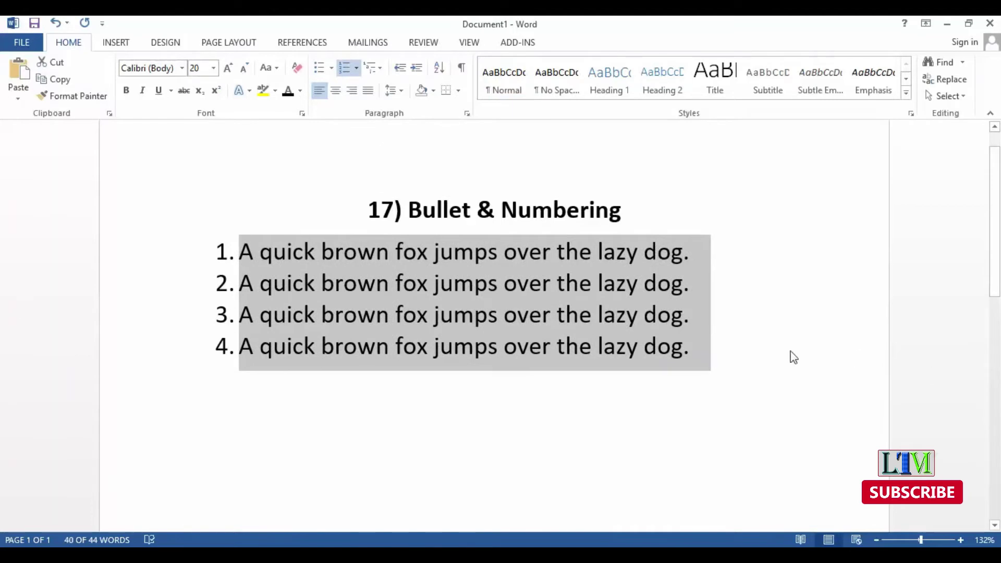
left_click(766, 311)
left_click(241, 251)
left_click(694, 346, "shift")
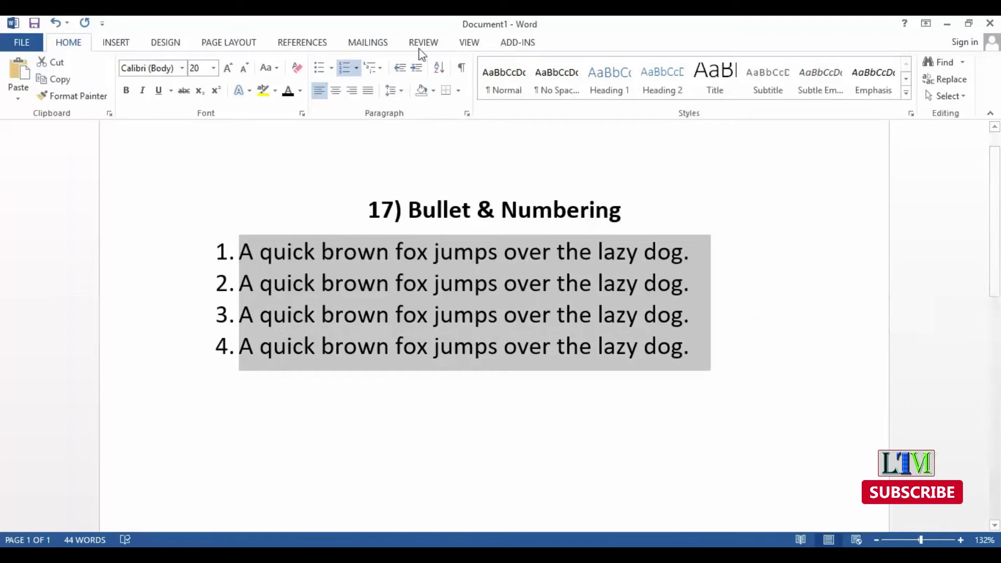
left_click(357, 70)
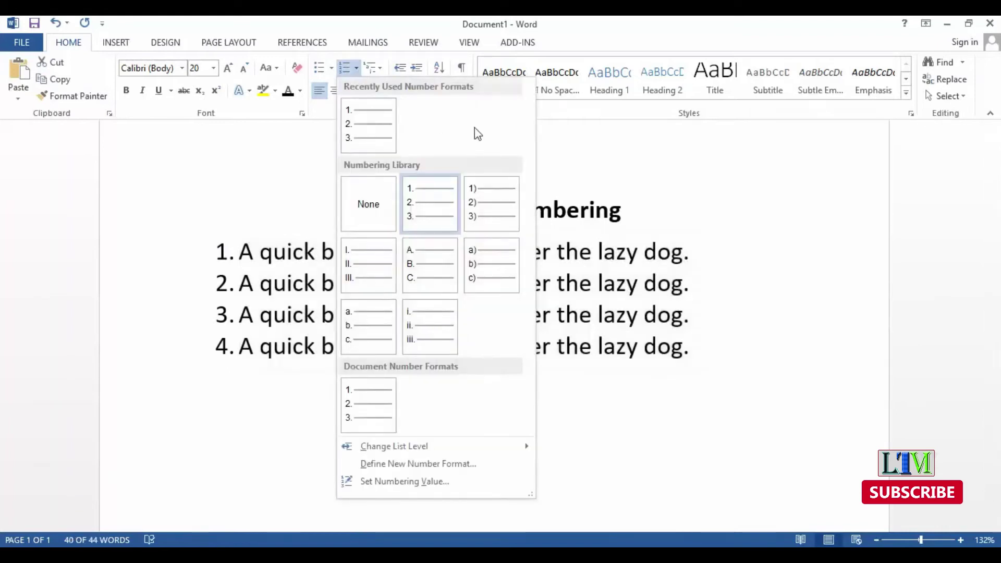
left_click(368, 220)
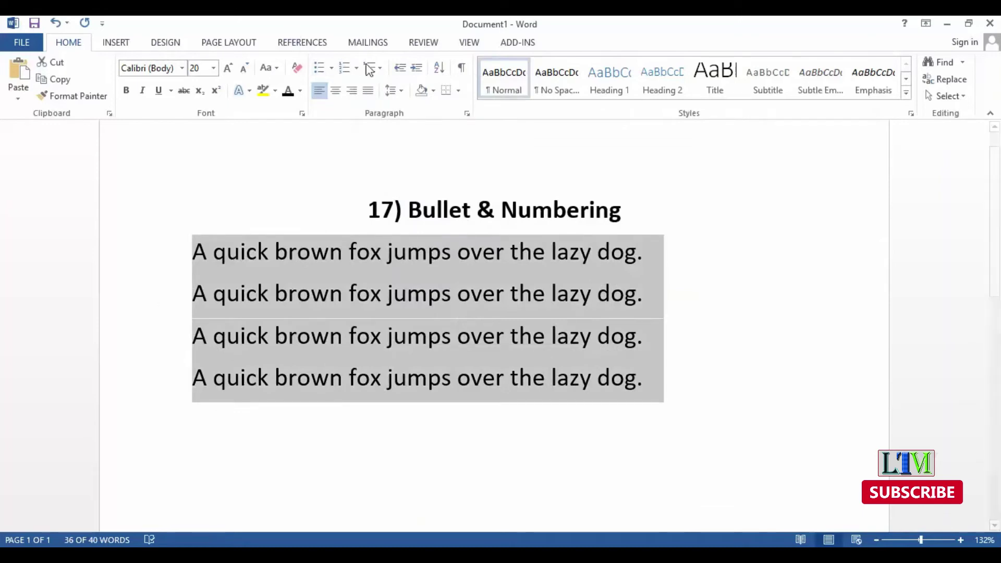
Step: Try the 1., 1) and I. numbering formats on the four sentences
left_click(358, 64)
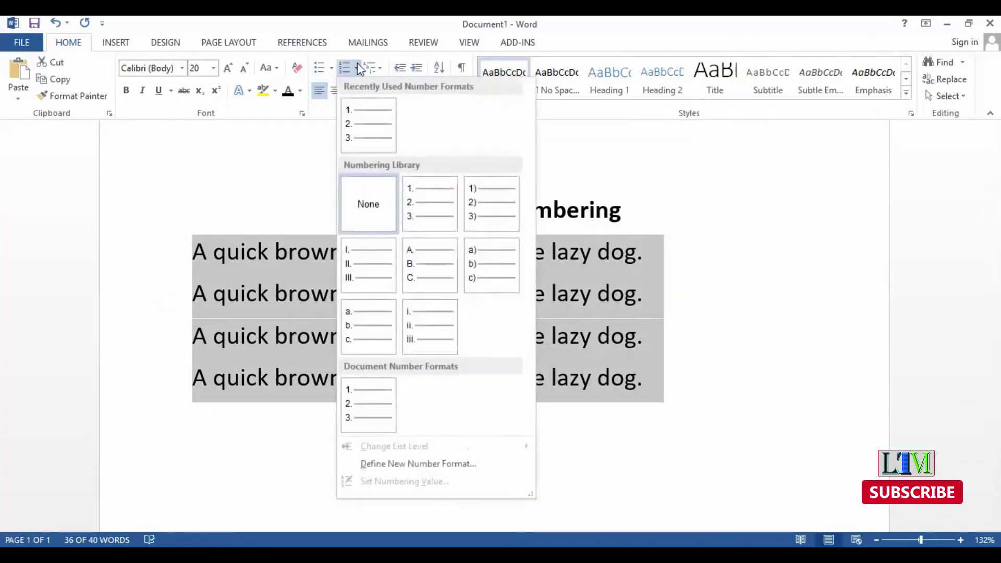
left_click(413, 189)
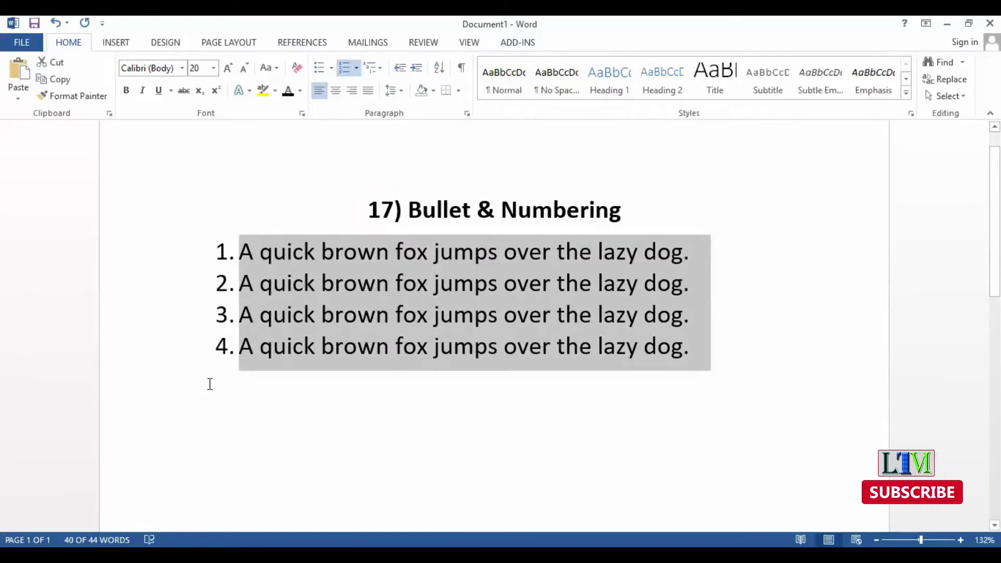
left_click(356, 68)
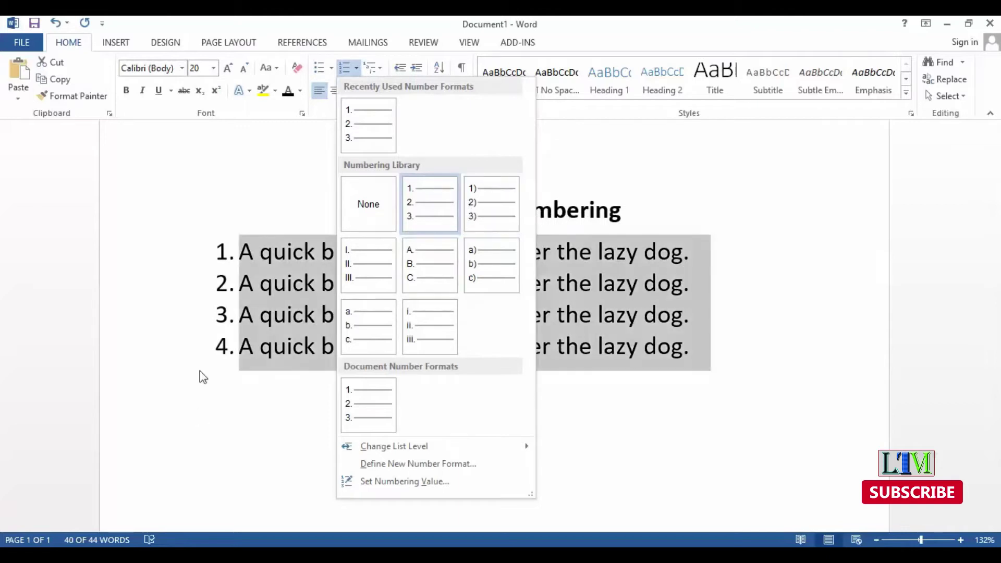
left_click(473, 214)
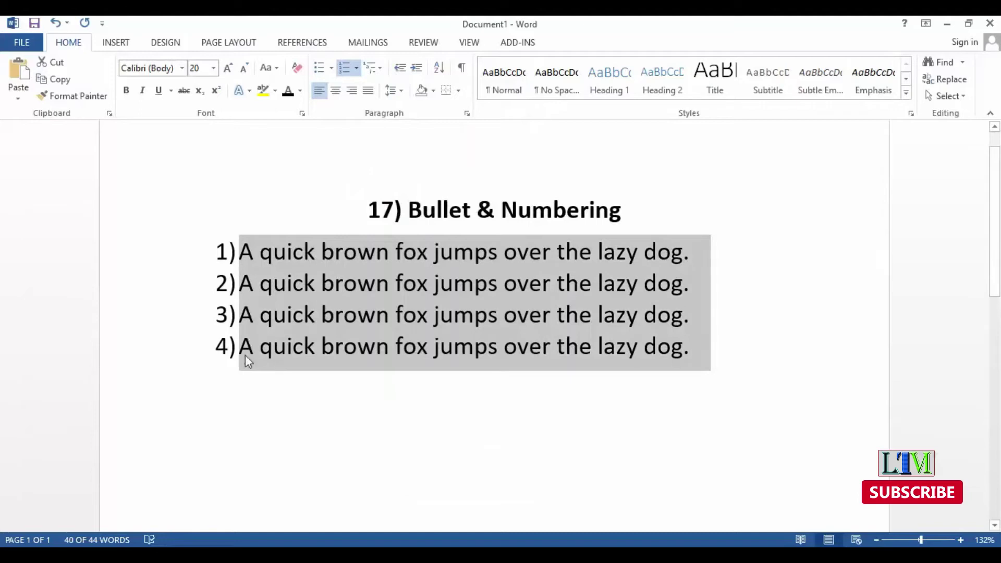
left_click(356, 68)
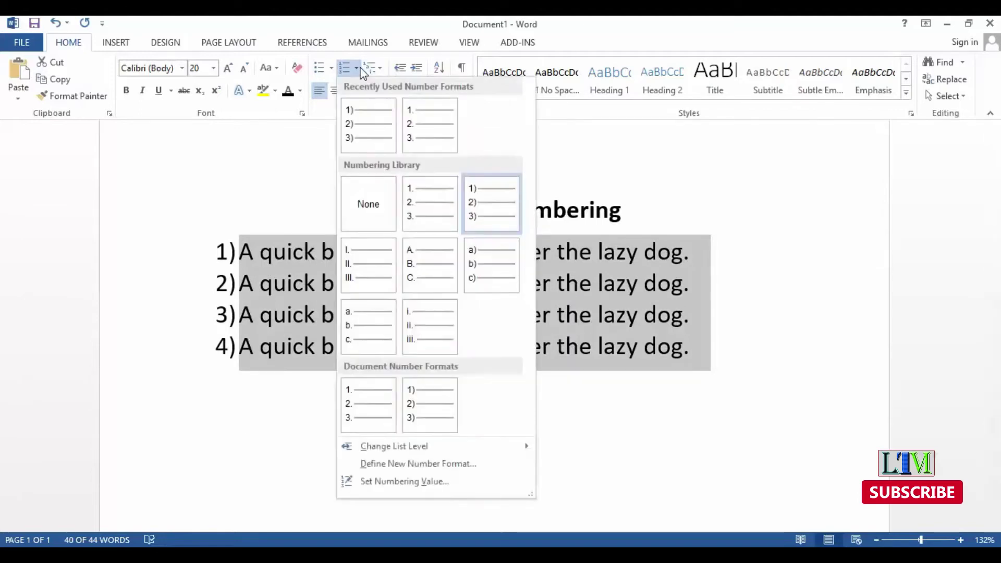
left_click(376, 272)
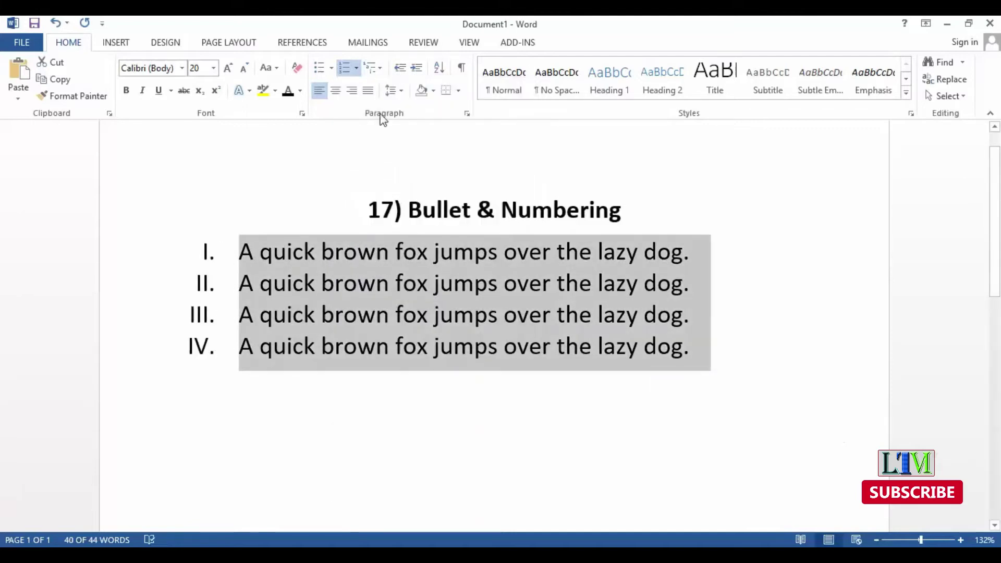
Step: Settle on a) to d) lettering after briefly trying A. to D
left_click(358, 69)
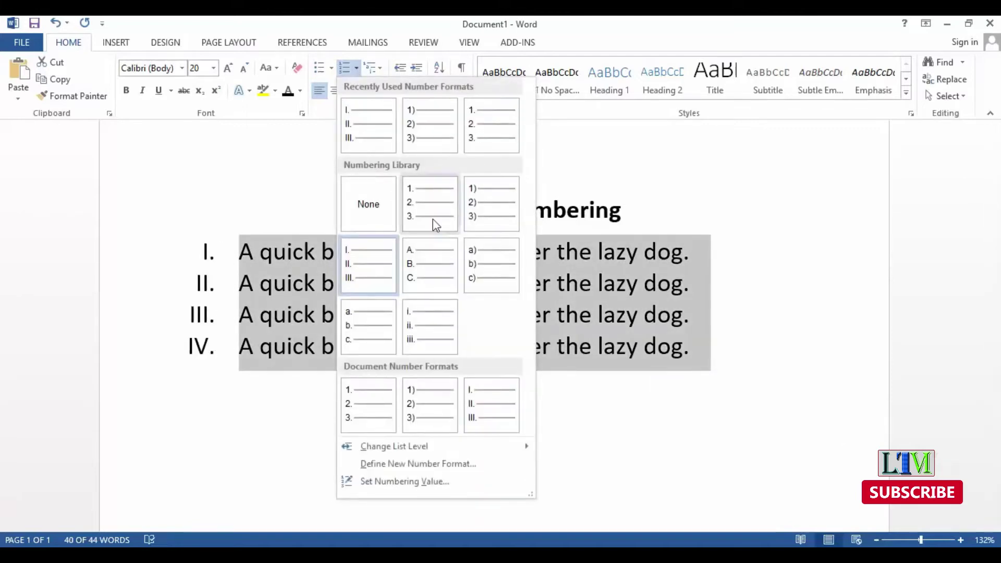
left_click(427, 265)
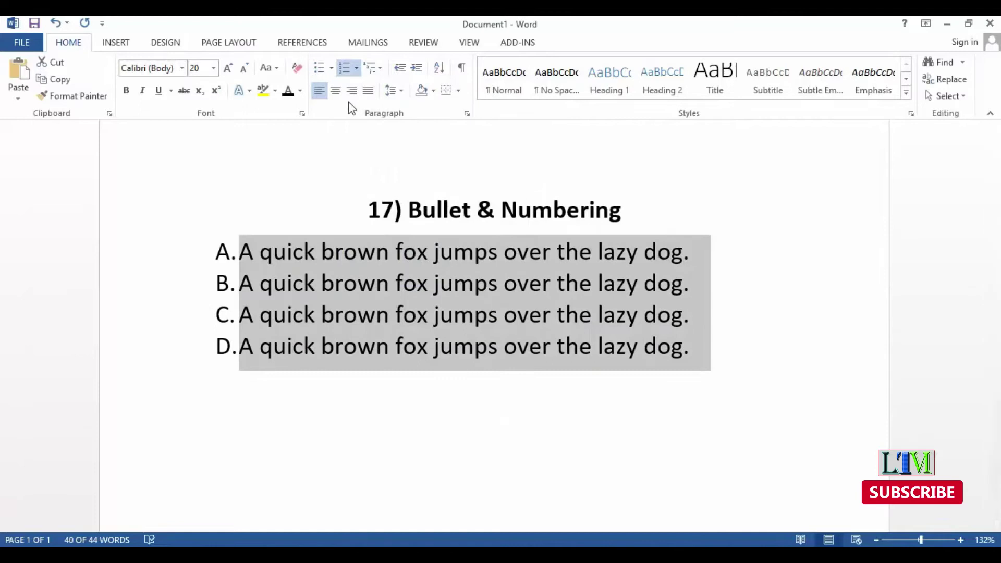
left_click(357, 71)
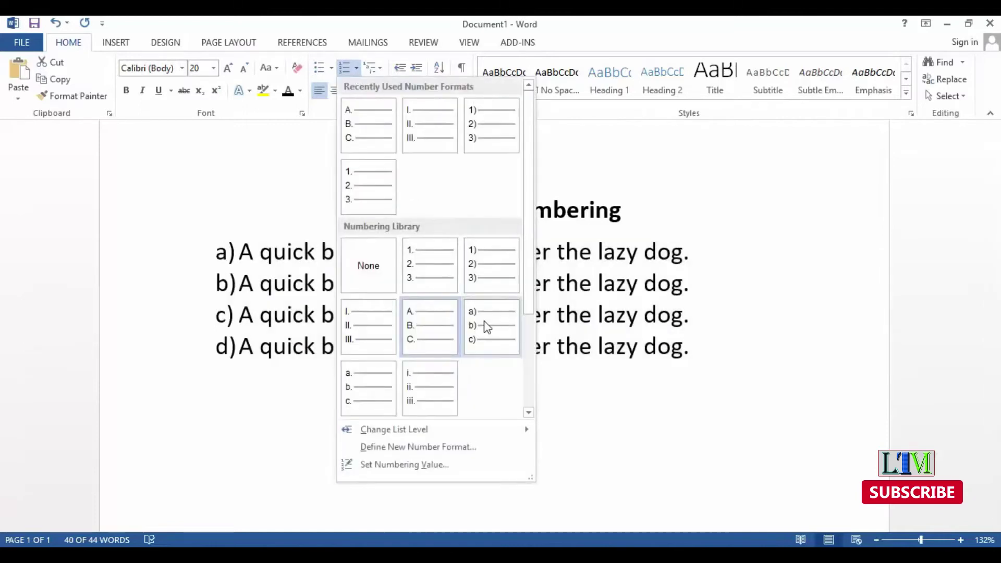
left_click(484, 326)
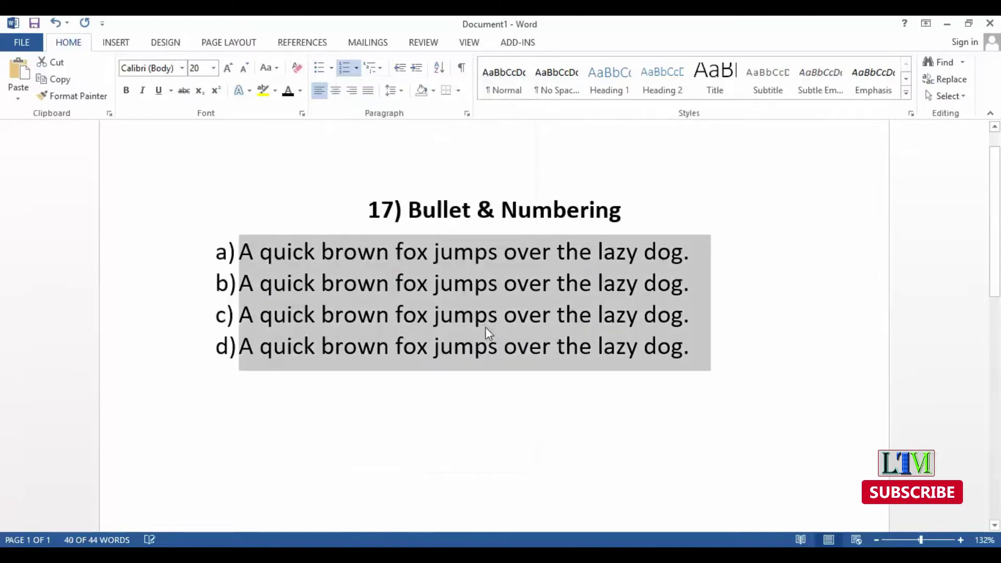
left_click(358, 69)
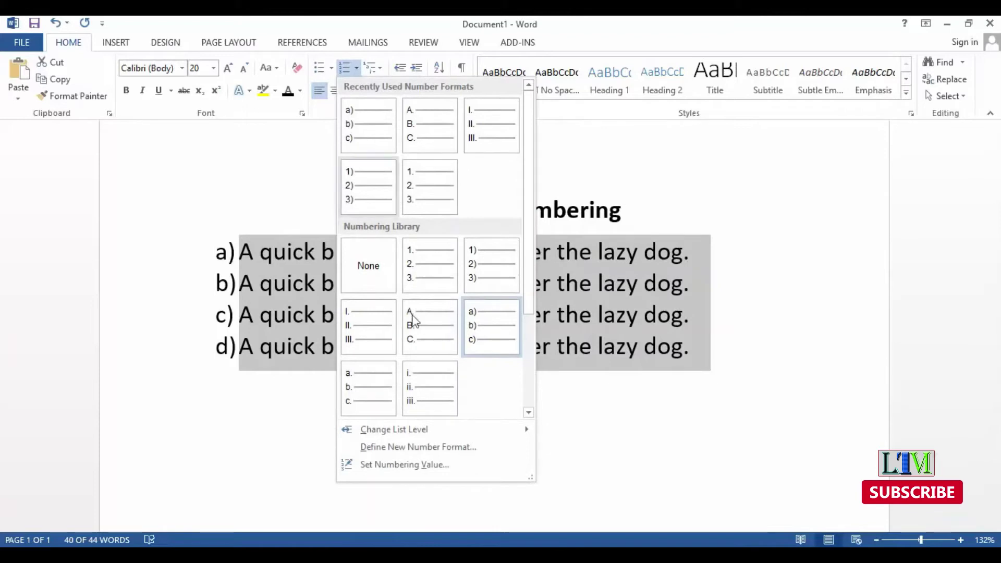
mouse_move(394, 430)
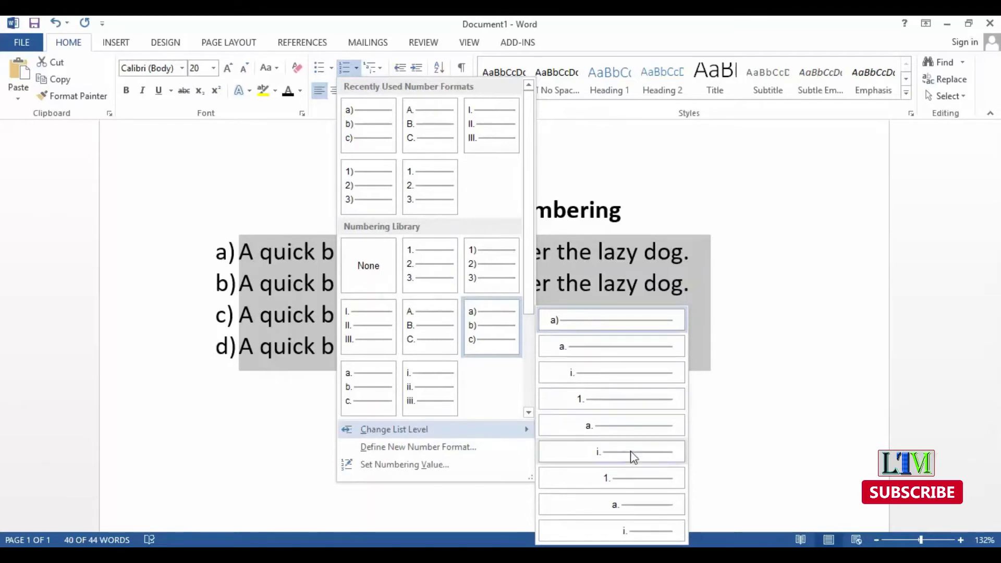
left_click(630, 530)
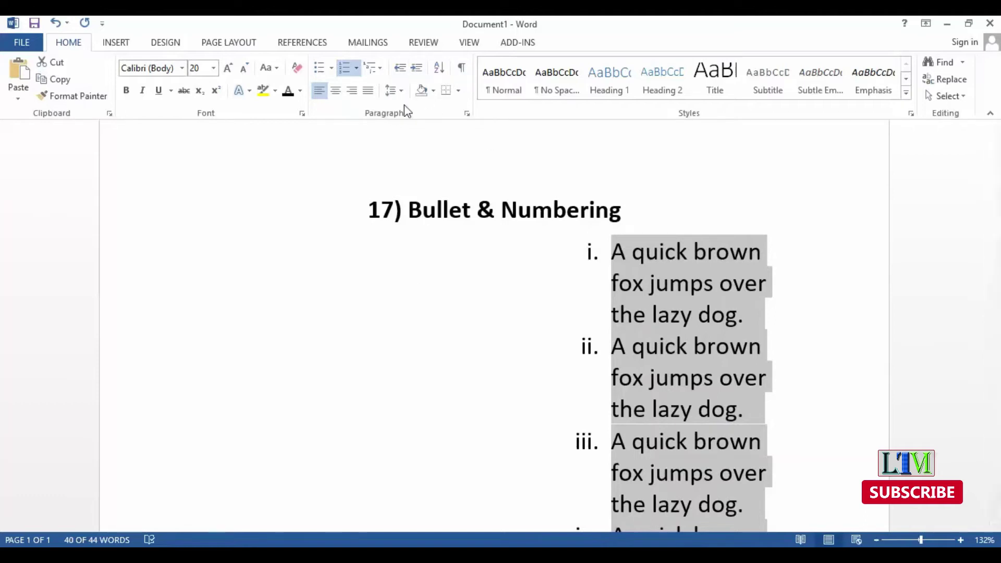
left_click(356, 69)
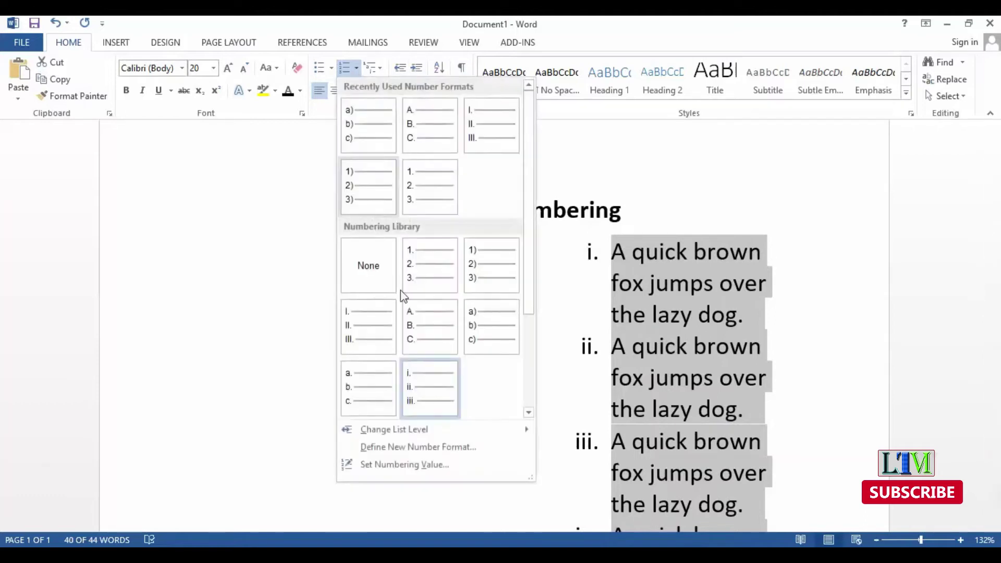
left_click(610, 425)
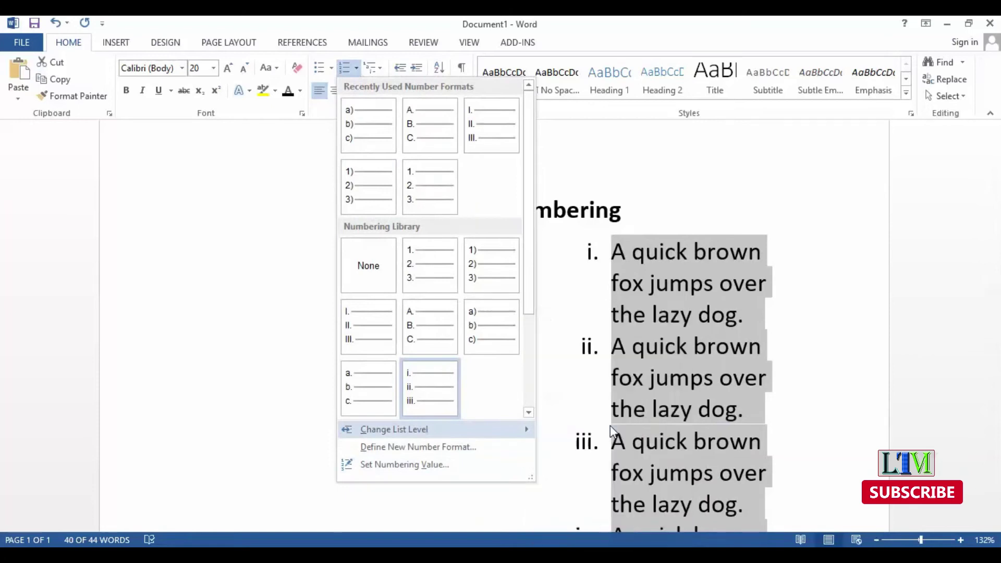
left_click(356, 67)
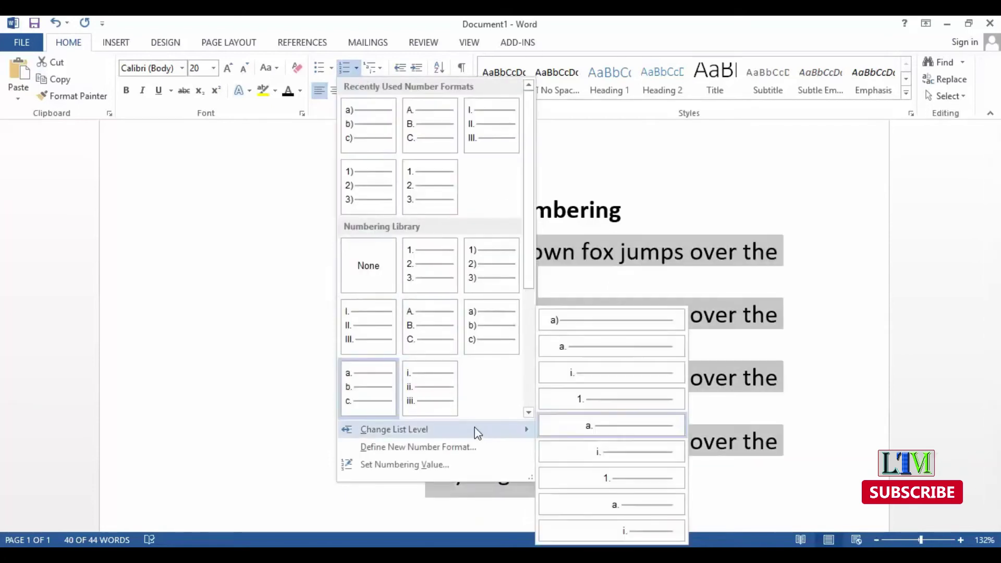
mouse_move(394, 429)
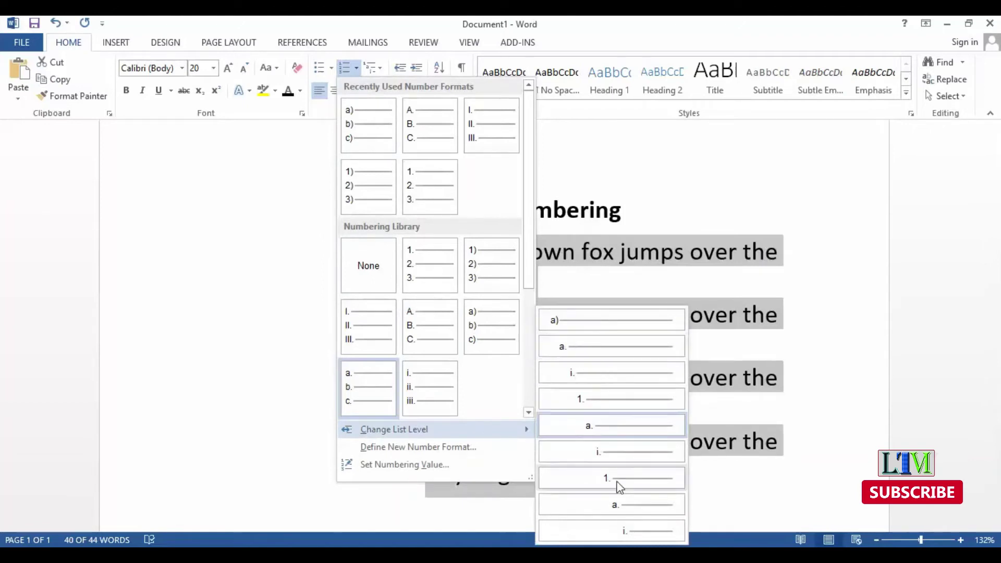
left_click(588, 320)
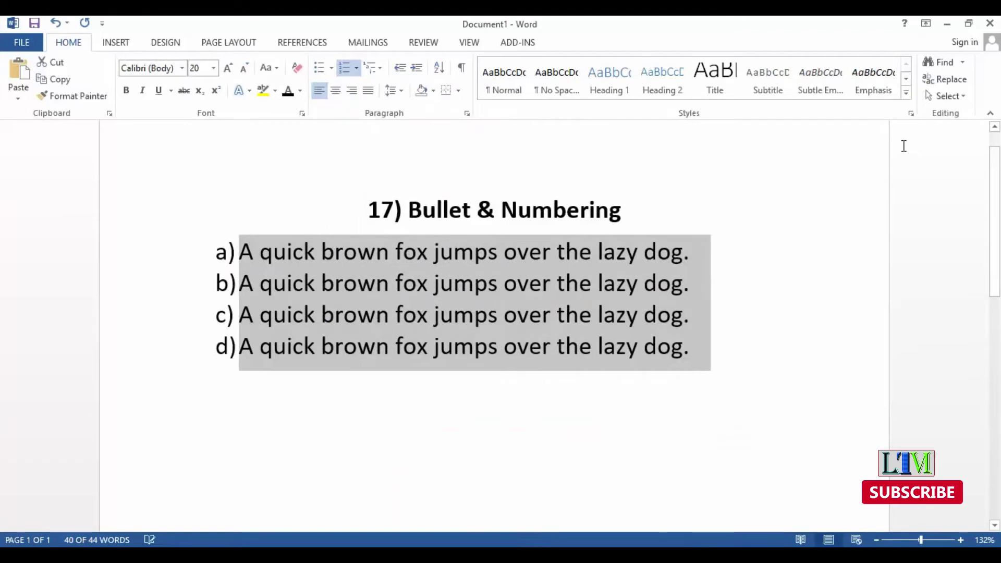
Step: Set the list's starting value to b so the items run b) to e)
left_click(356, 67)
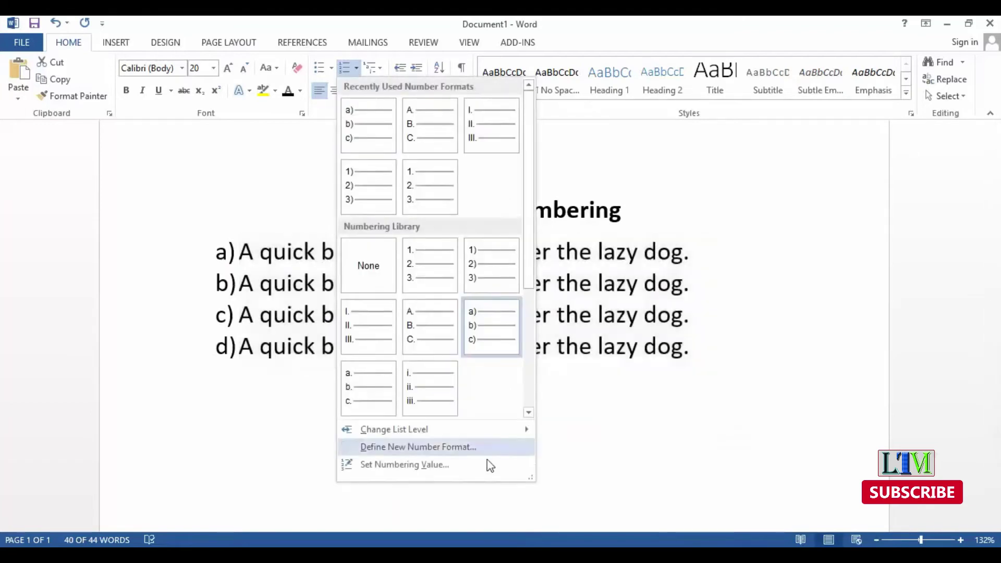
left_click(453, 466)
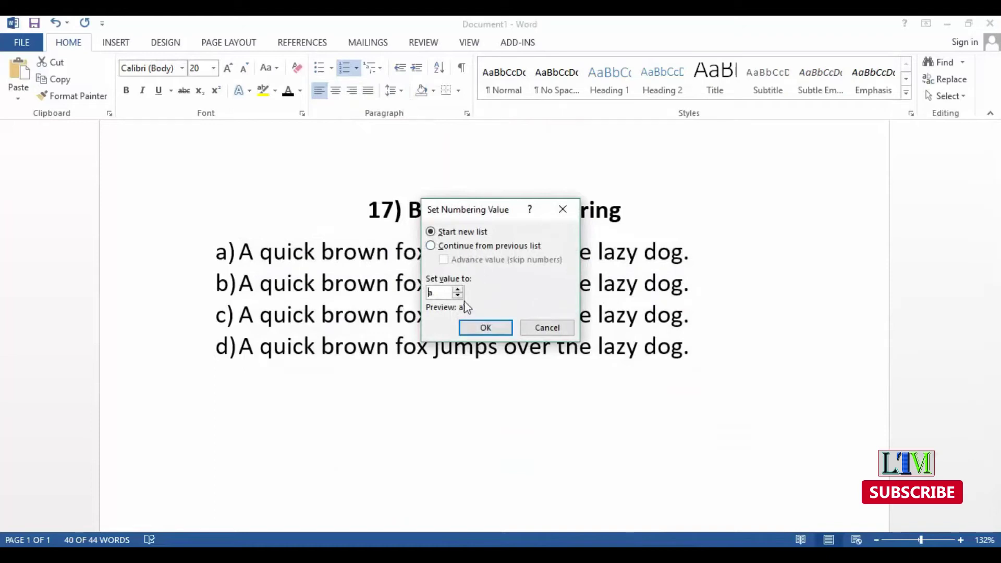
left_click(481, 328)
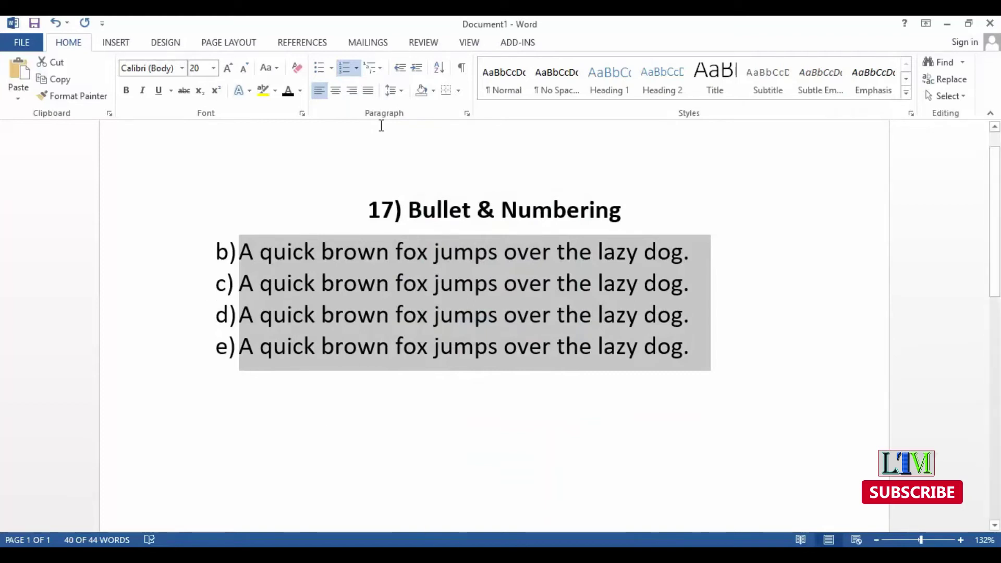
left_click(396, 90)
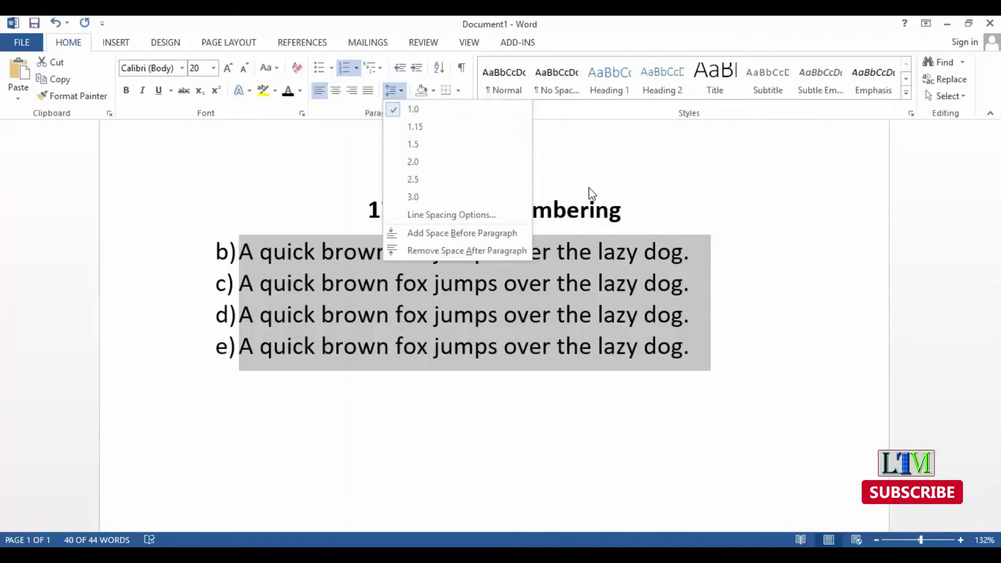
left_click(356, 69)
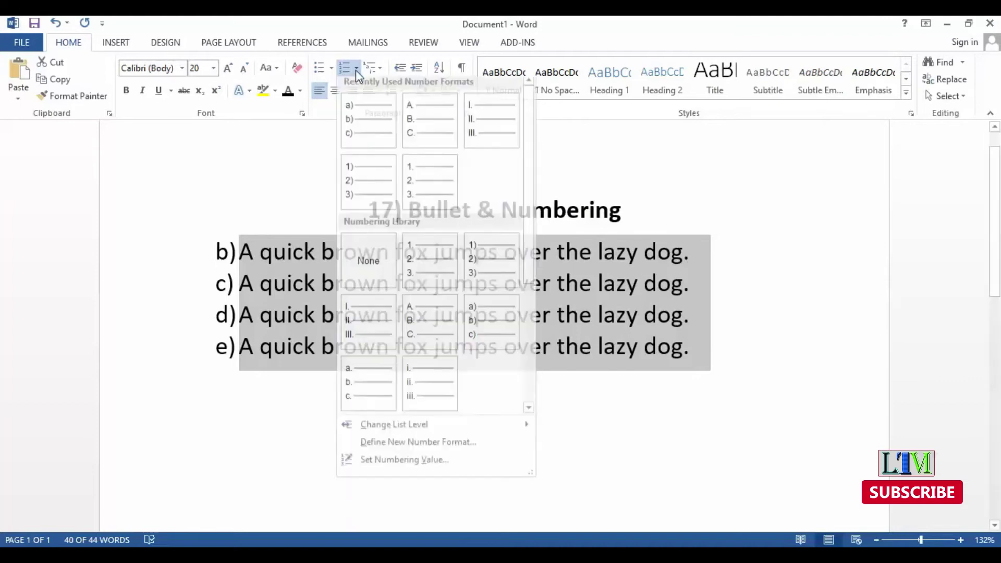
left_click(430, 469)
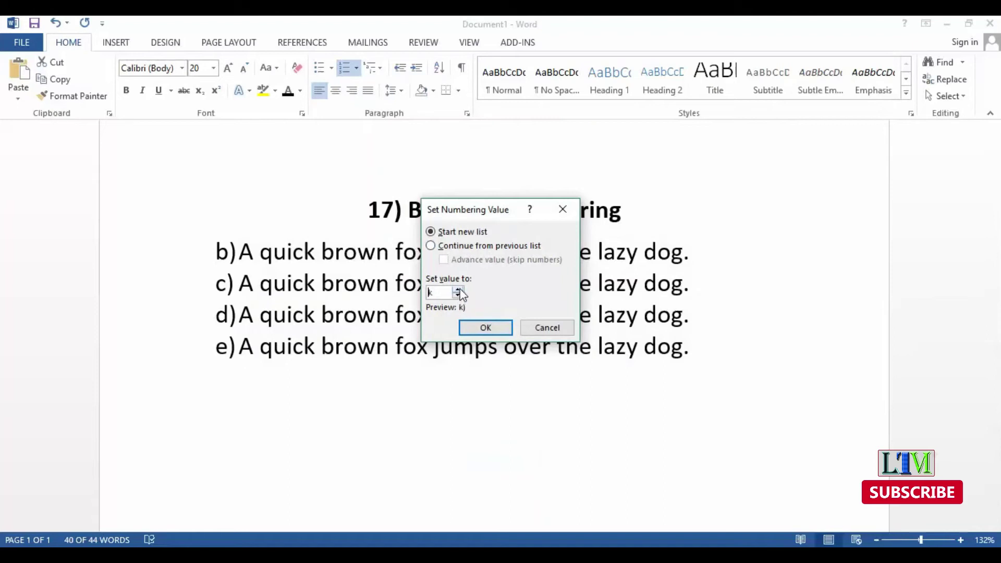
left_click(479, 329)
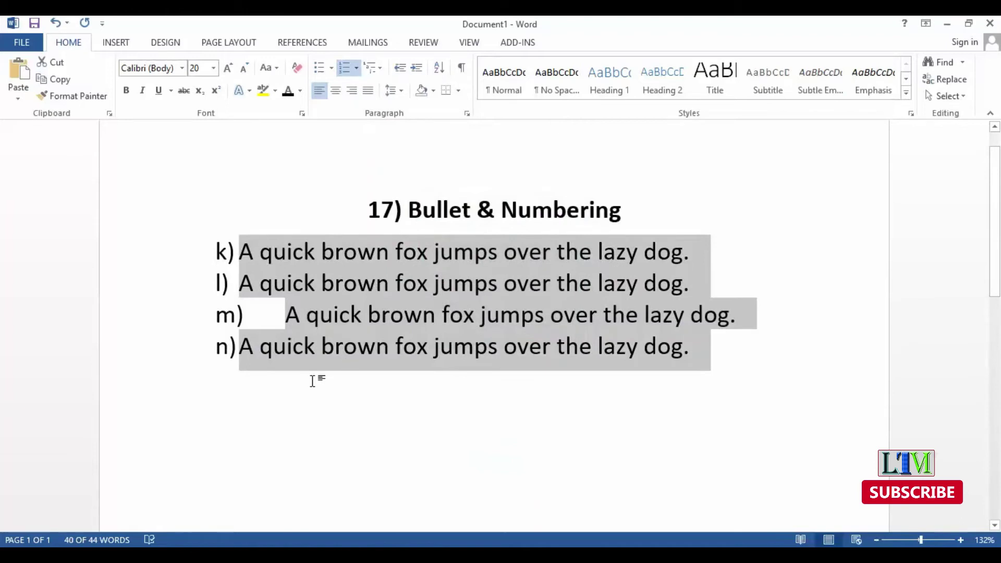
left_click(293, 428)
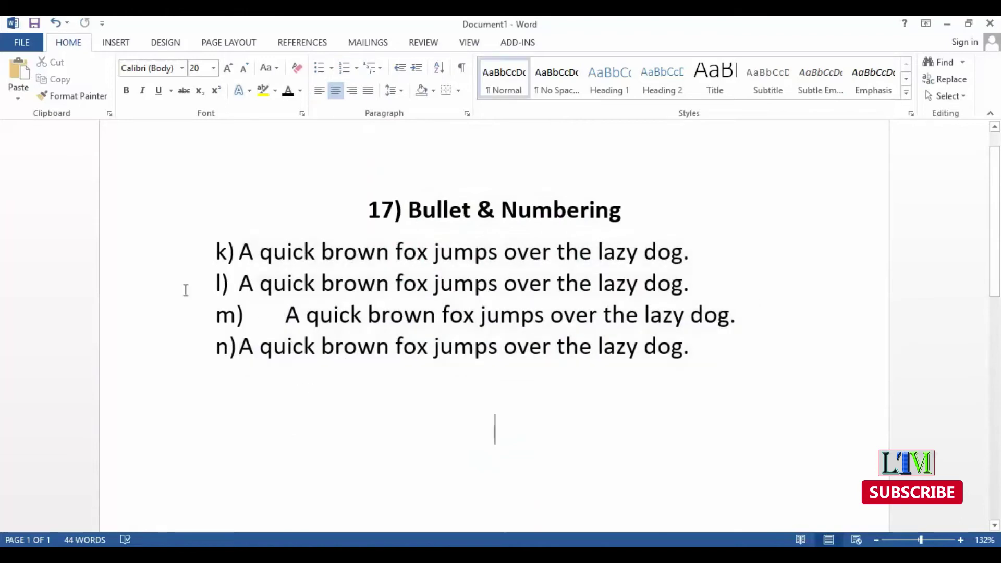
left_click(287, 314)
key("BackSpace")
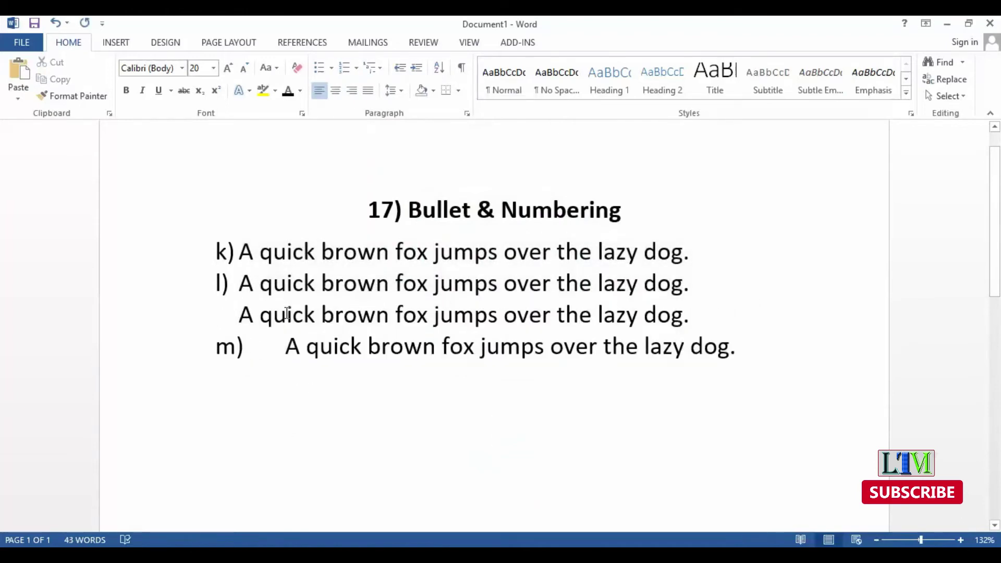
key("ctrl+z")
key("ctrl+z")
key("ctrl+z")
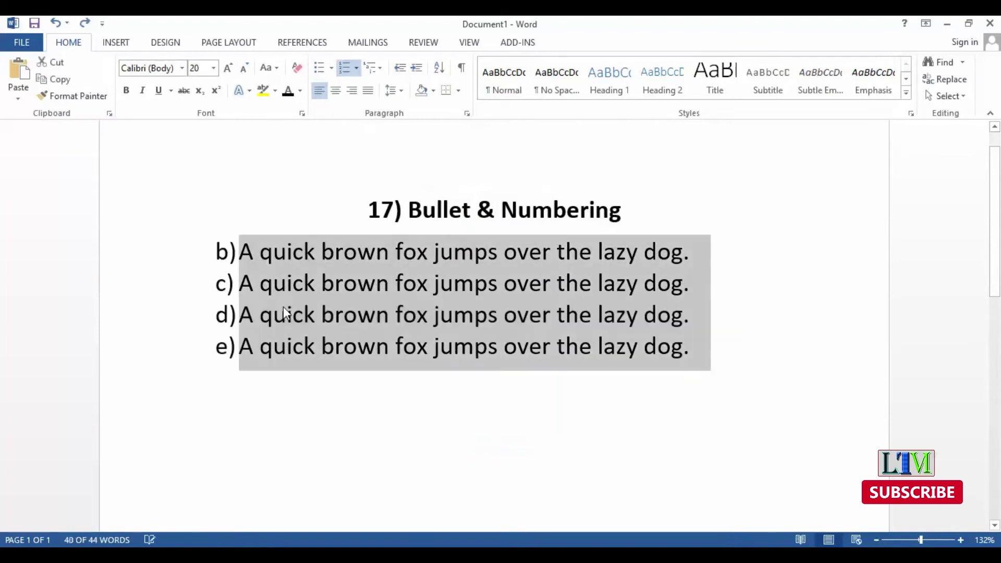
Step: Apply 1. 2. 3. numbering and set the list's starting value to 91
left_click(356, 68)
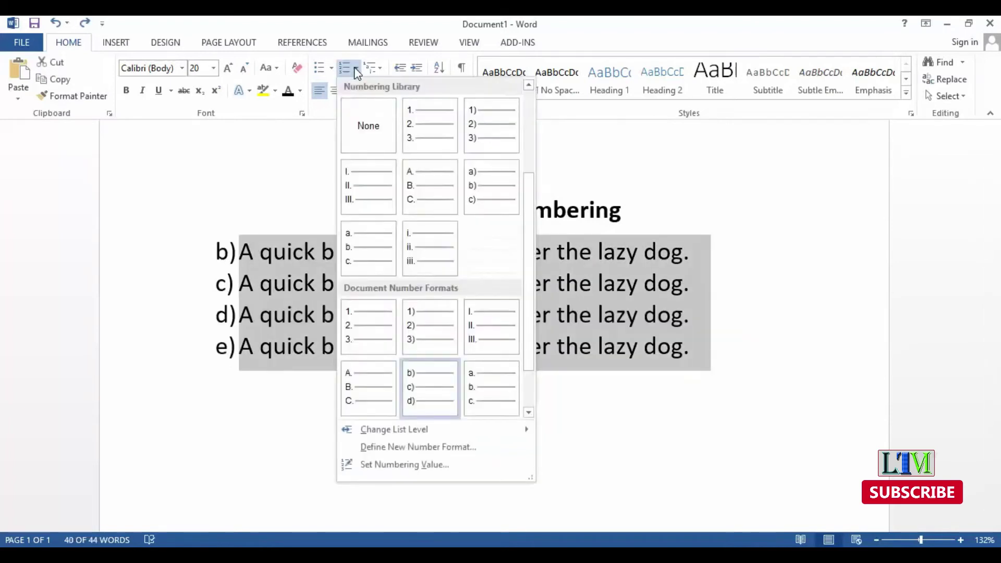
left_click(457, 130)
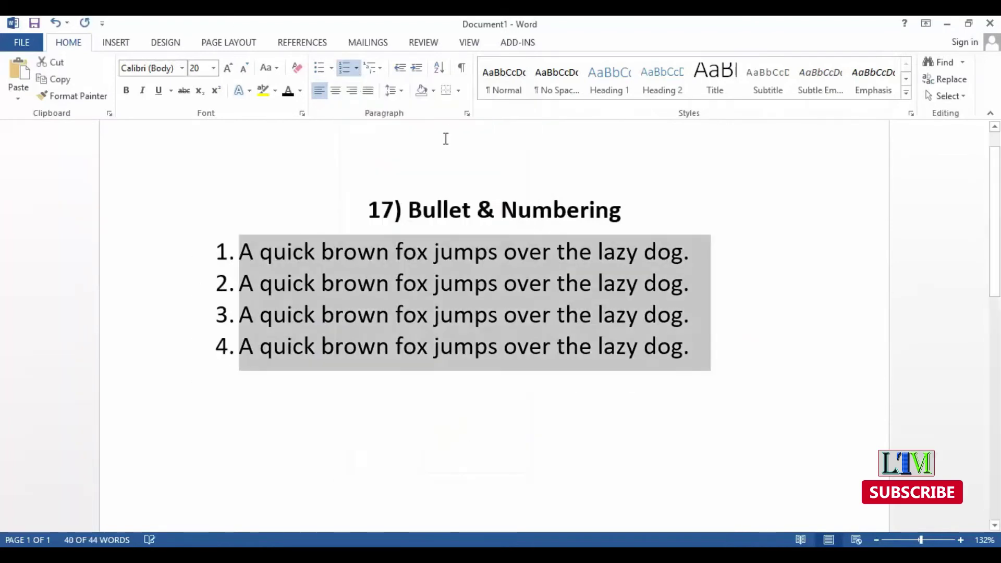
left_click(358, 67)
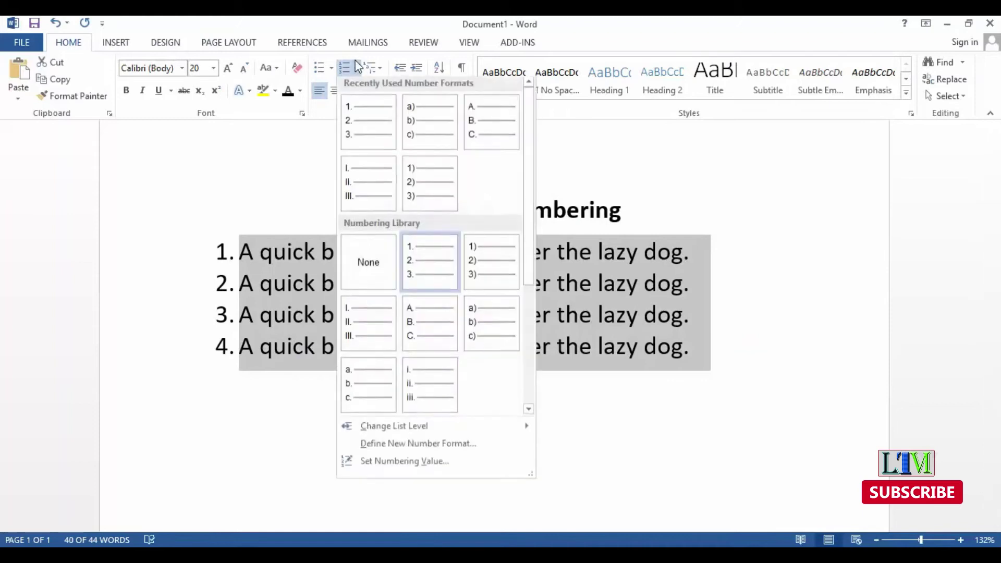
left_click(406, 465)
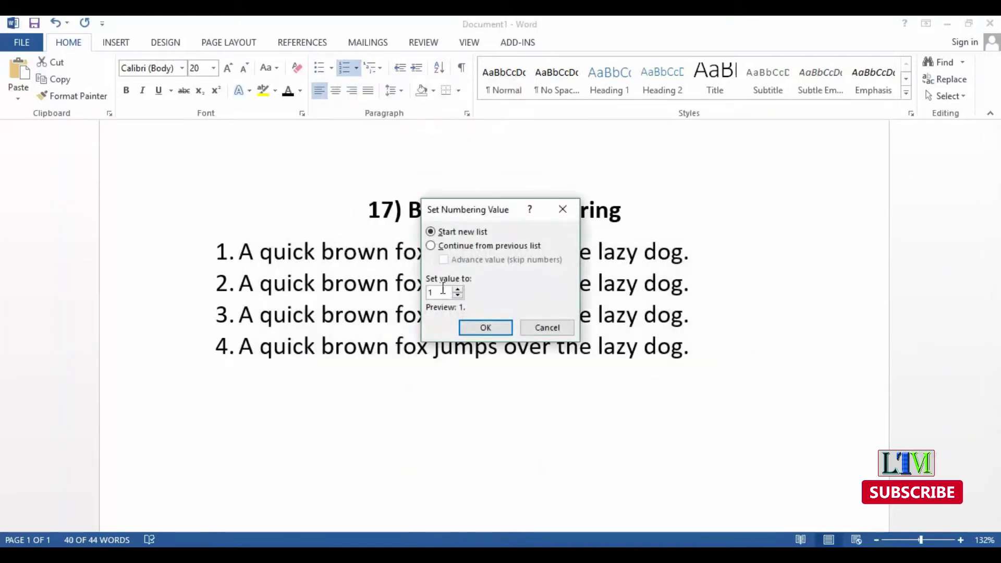
type("9")
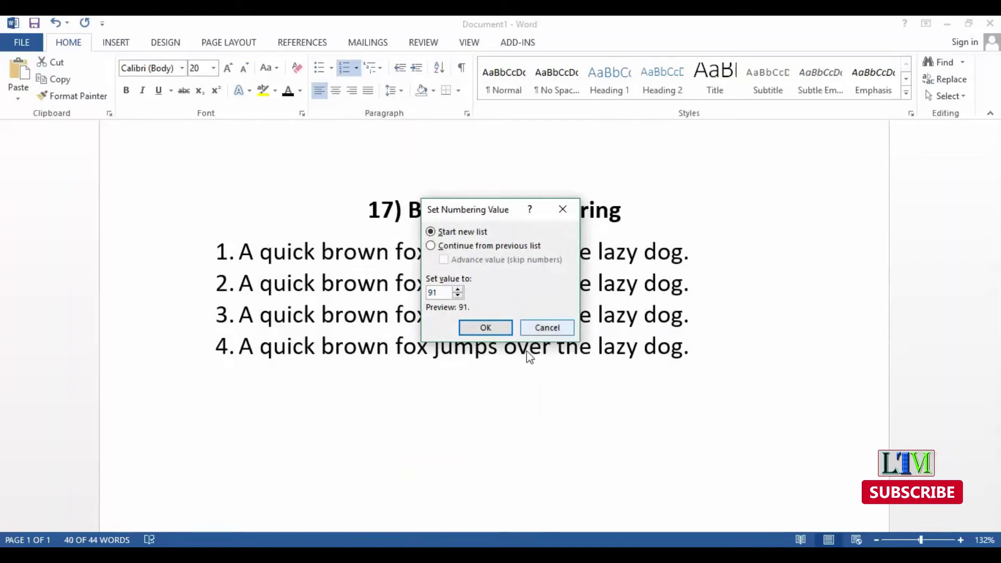
left_click(486, 327)
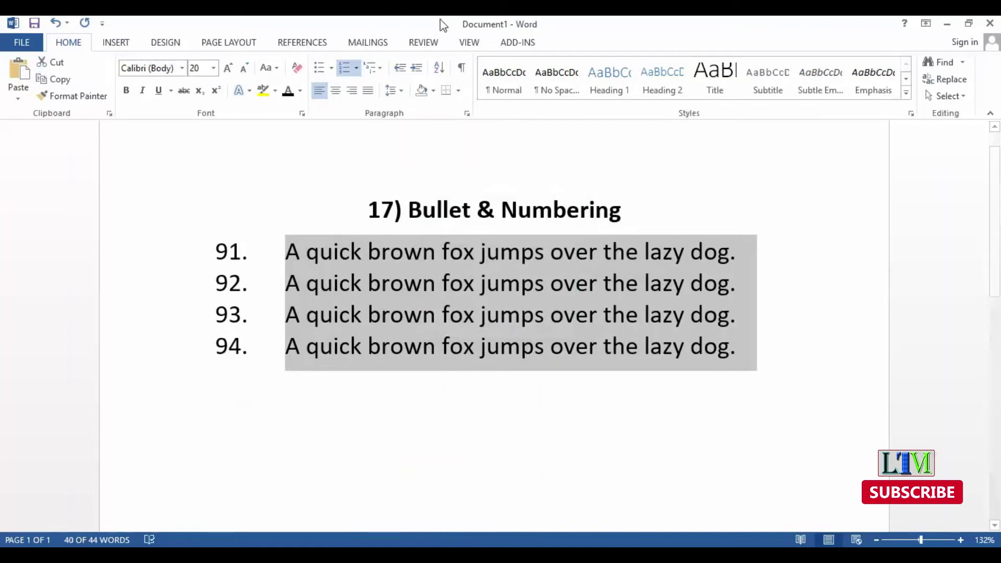
Step: Apply the 1) 2) 3) numbering style and reselect the four numbered lines
left_click(357, 68)
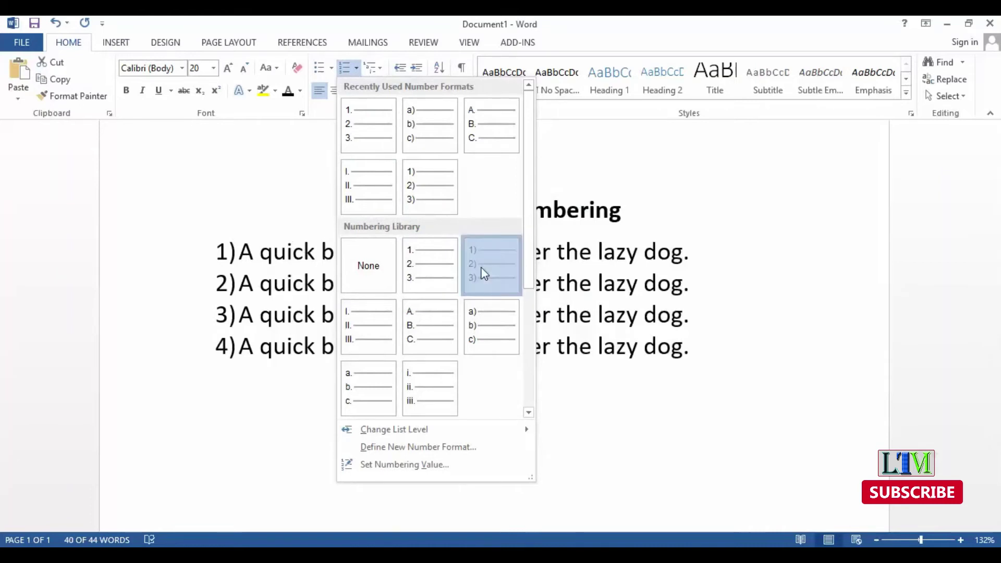
left_click(482, 268)
left_click(426, 422)
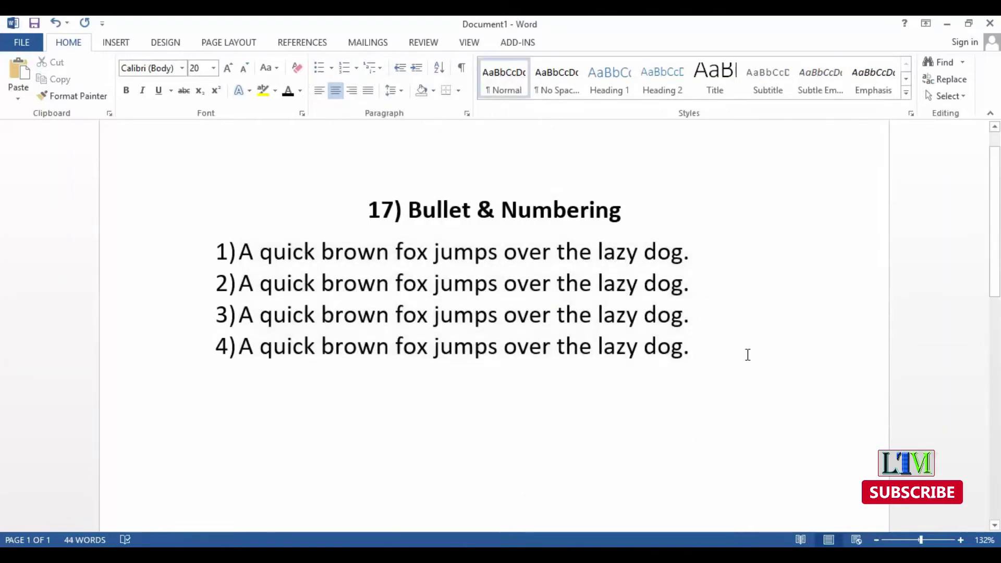
left_click_drag(746, 354, 245, 233)
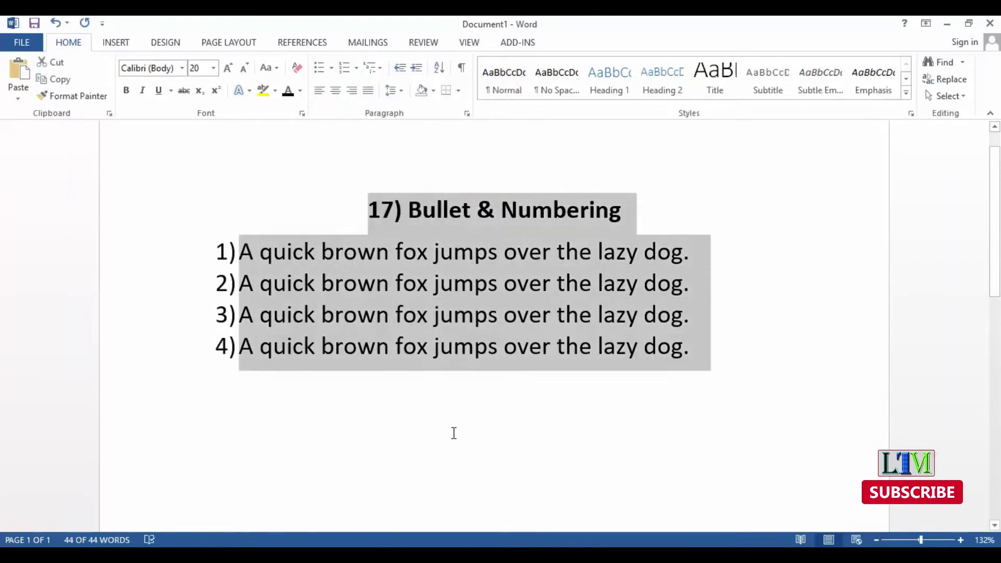
left_click(451, 431)
left_click_drag(250, 245, 724, 360)
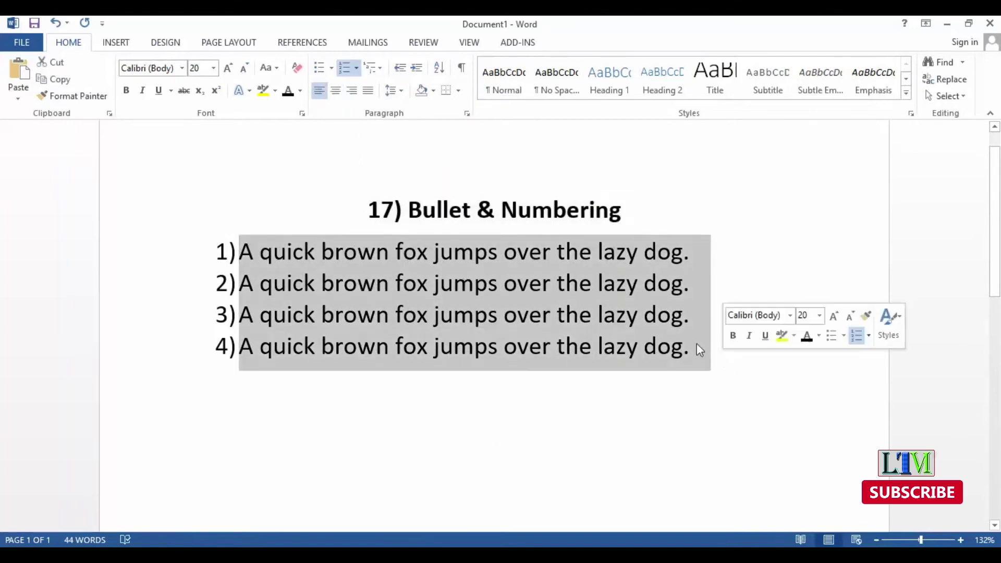
Step: Set the starting value to 91 so the list reads 91) to 94)
left_click(356, 73)
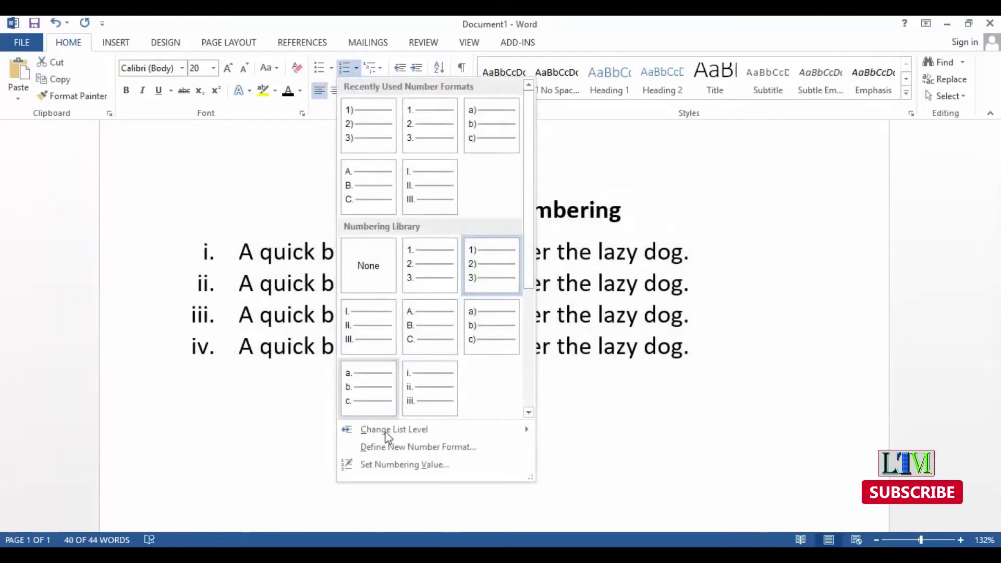
left_click(373, 460)
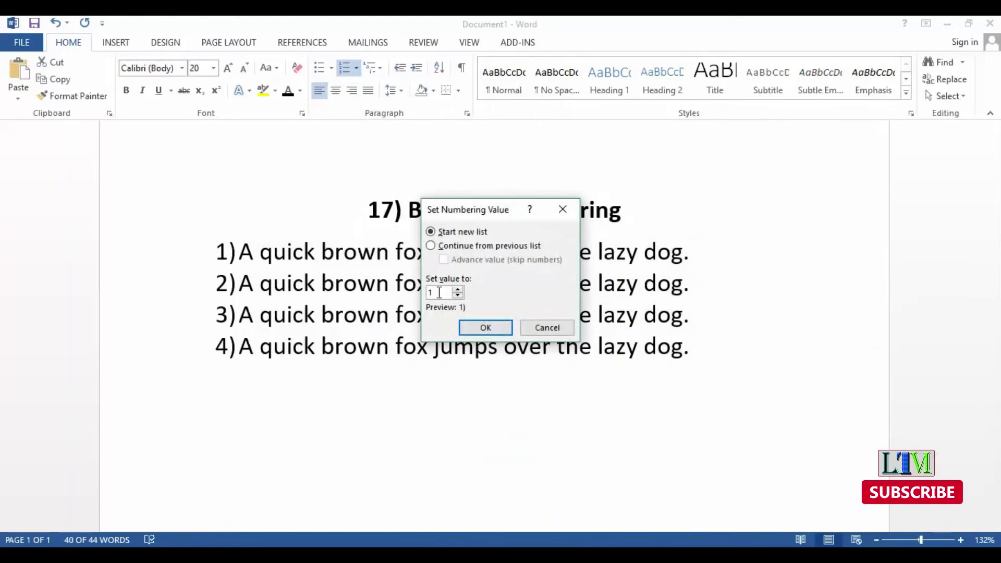
type("9")
key("Return")
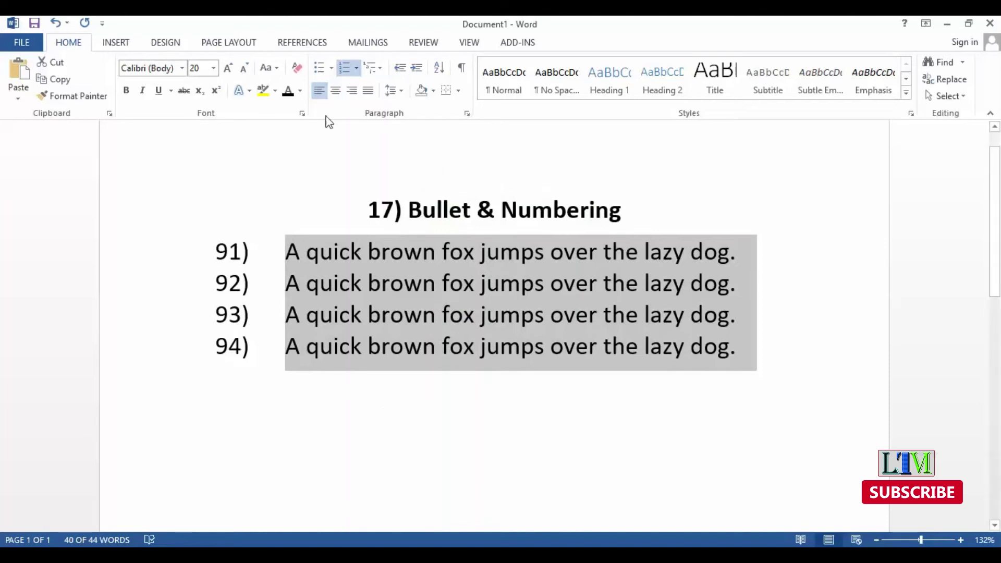
Step: Convert the numbered list to bullets, trying hollow circle and square styles
left_click(317, 70)
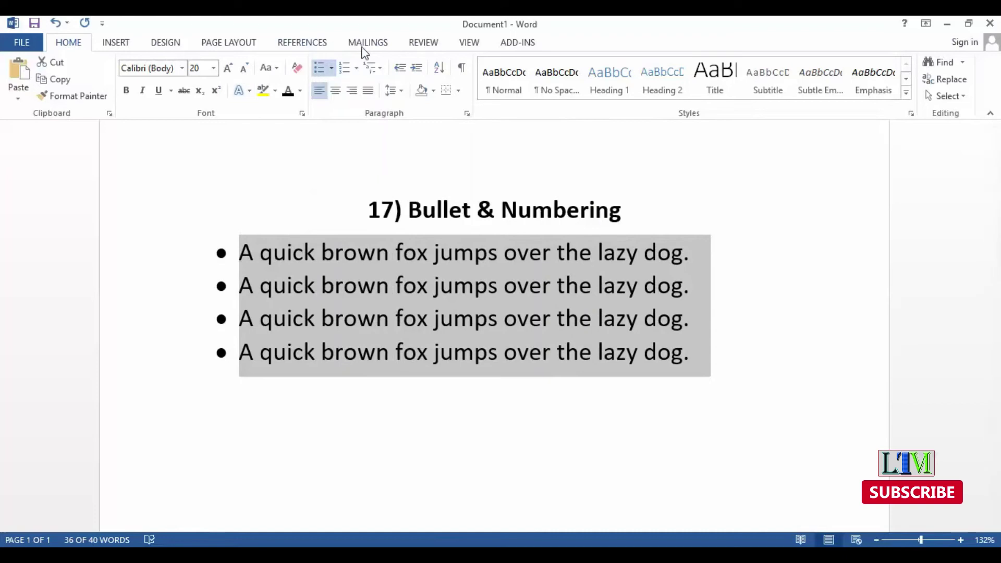
left_click(332, 69)
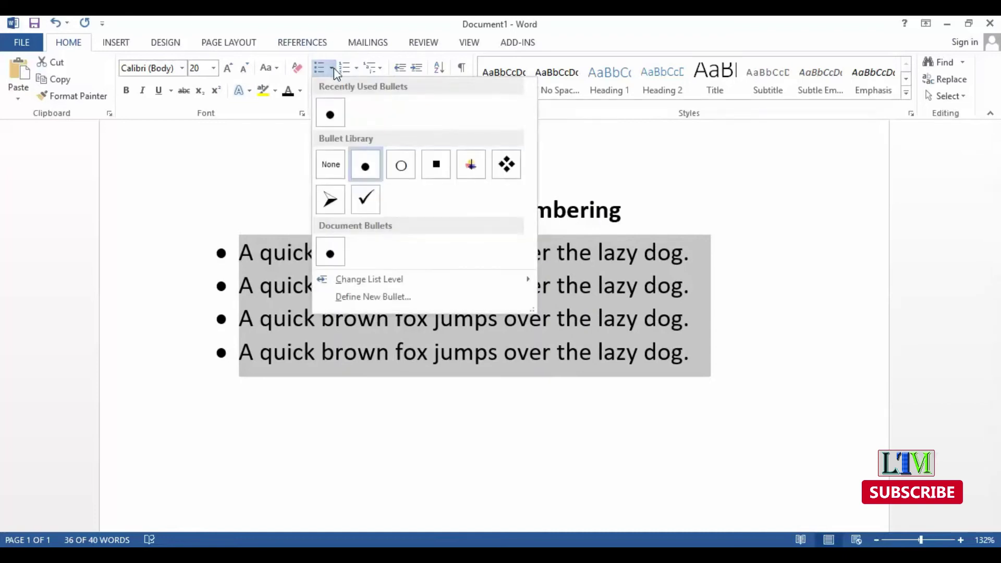
left_click(401, 165)
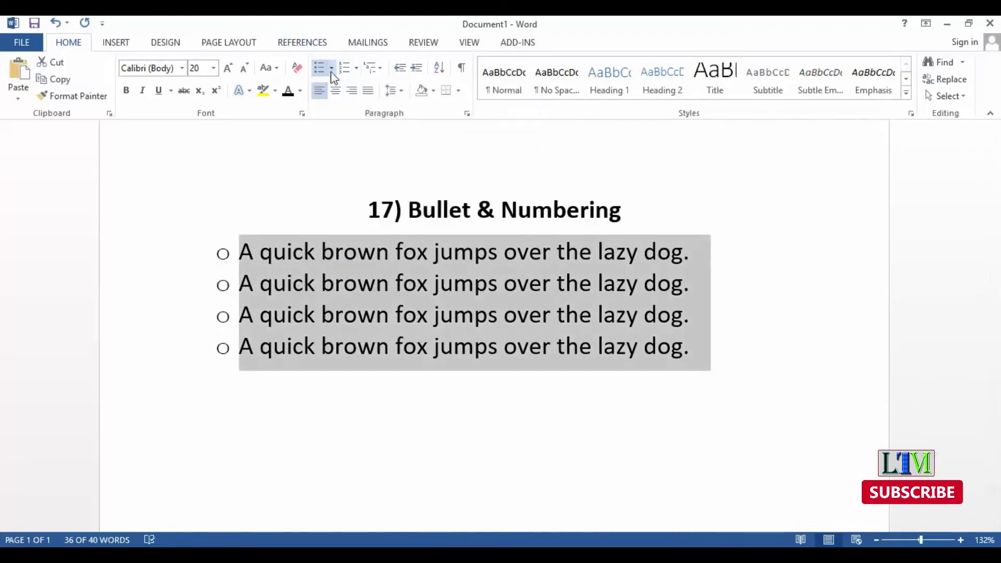
left_click(332, 73)
left_click(436, 163)
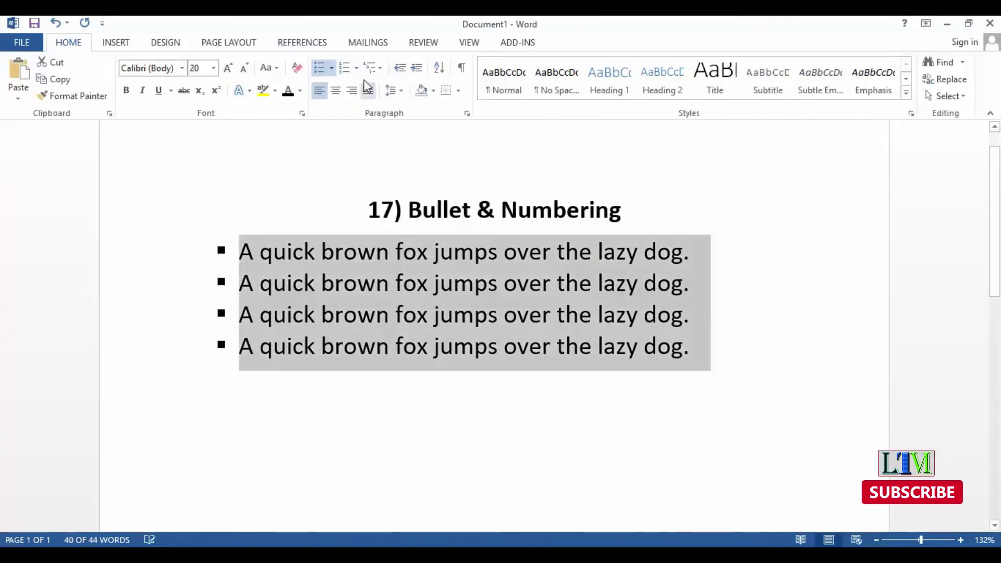
Step: Apply the four-diamond bullet to all four sentences after trying the cross symbol
left_click(331, 68)
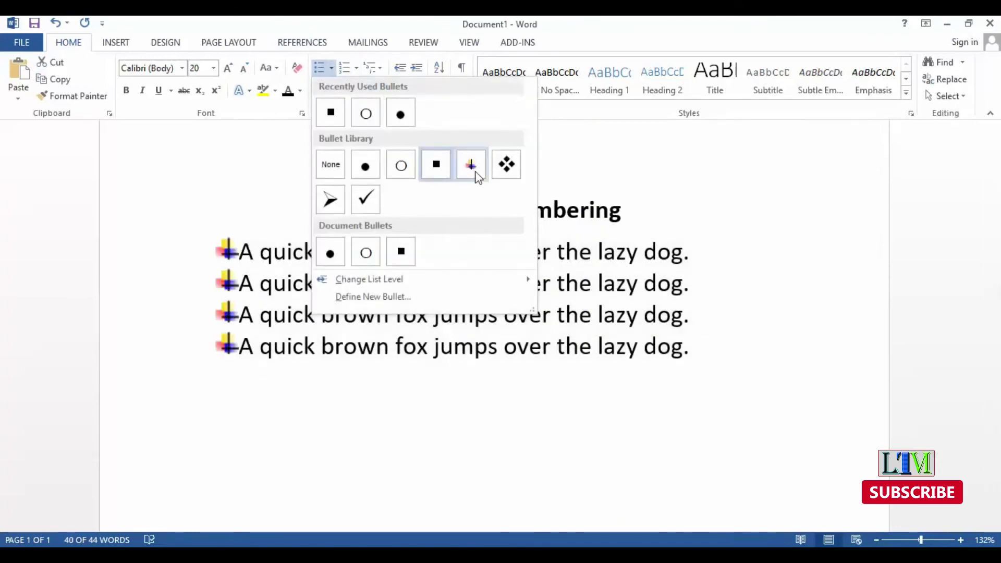
left_click(475, 172)
left_click(331, 72)
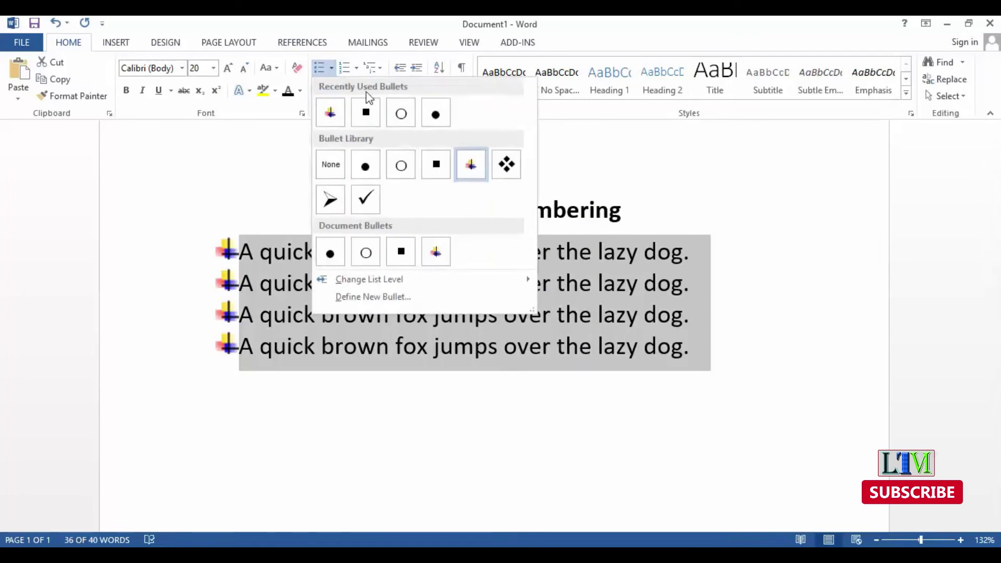
left_click(506, 165)
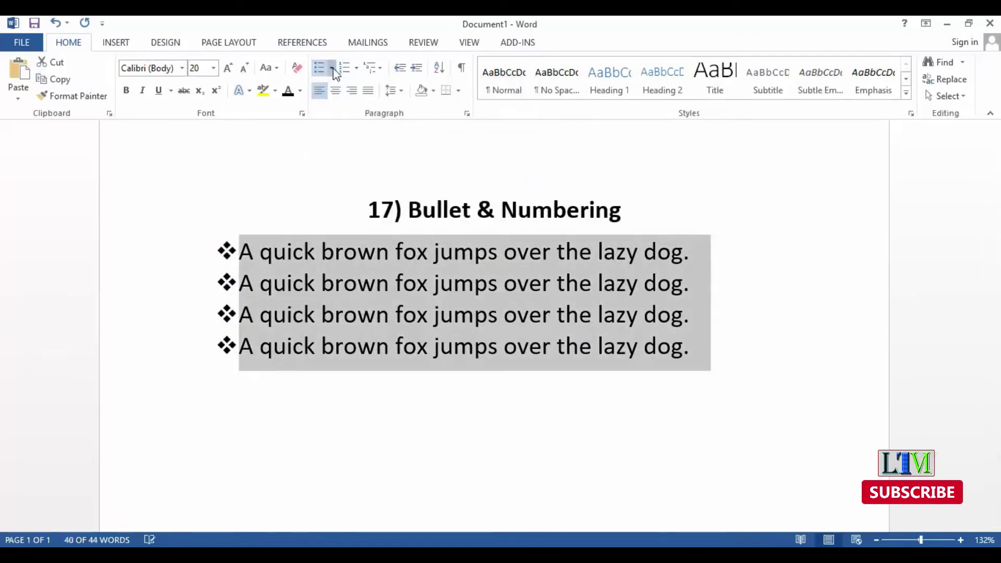
left_click(331, 68)
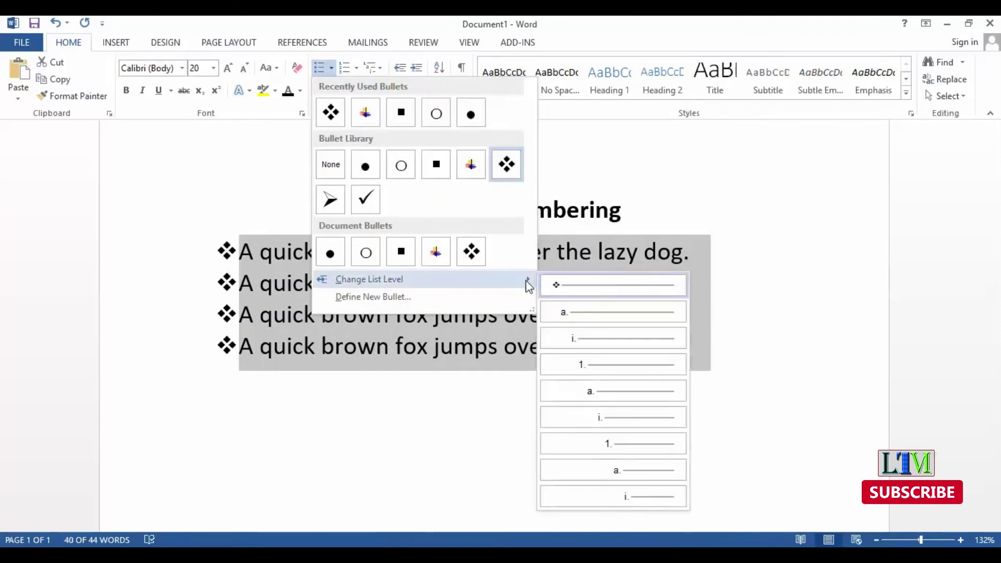
mouse_move(369, 279)
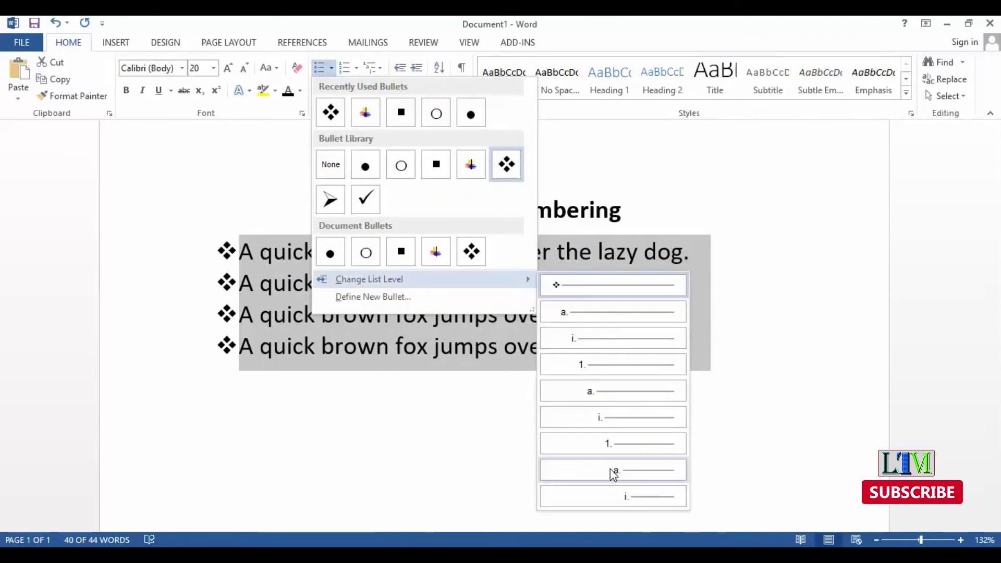
Step: Move the second sentence down to list level 2
left_click(280, 420)
left_click(720, 259)
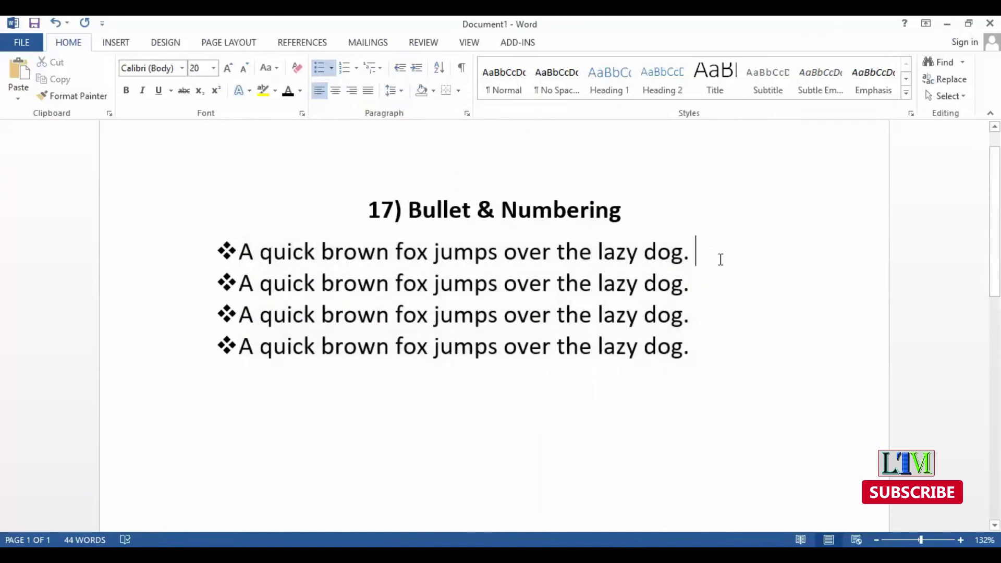
left_click_drag(720, 259, 201, 253)
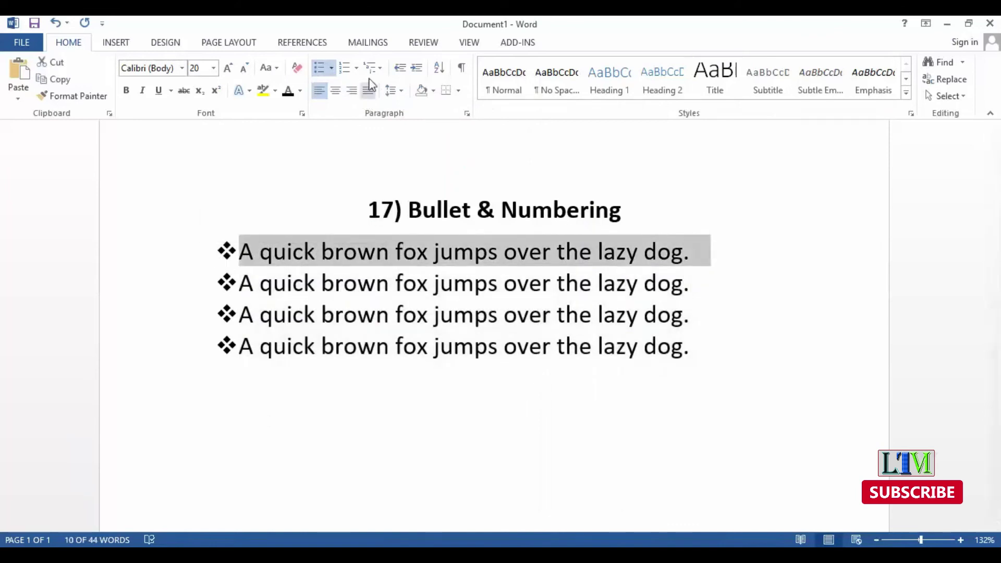
left_click(331, 68)
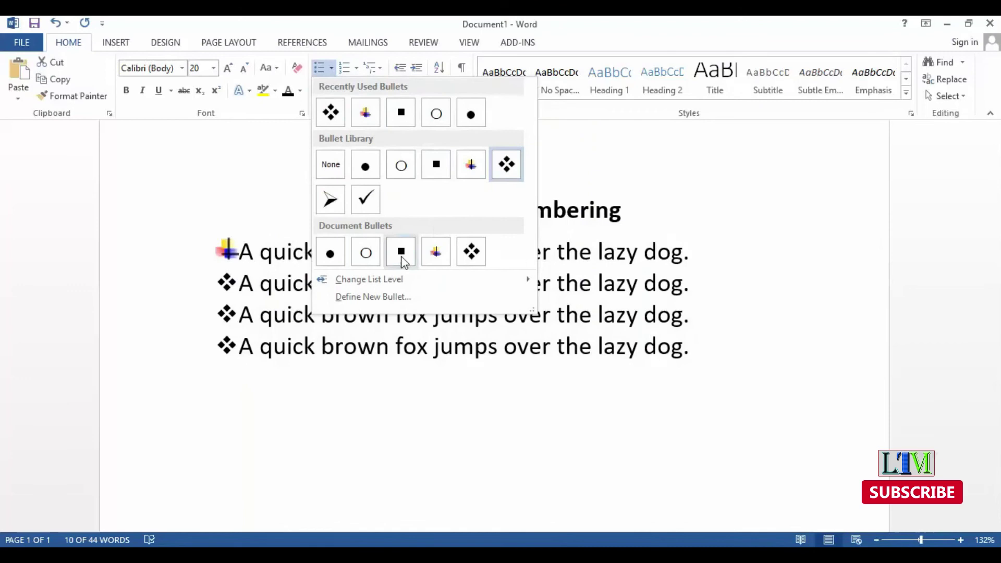
mouse_move(369, 279)
left_click(567, 285)
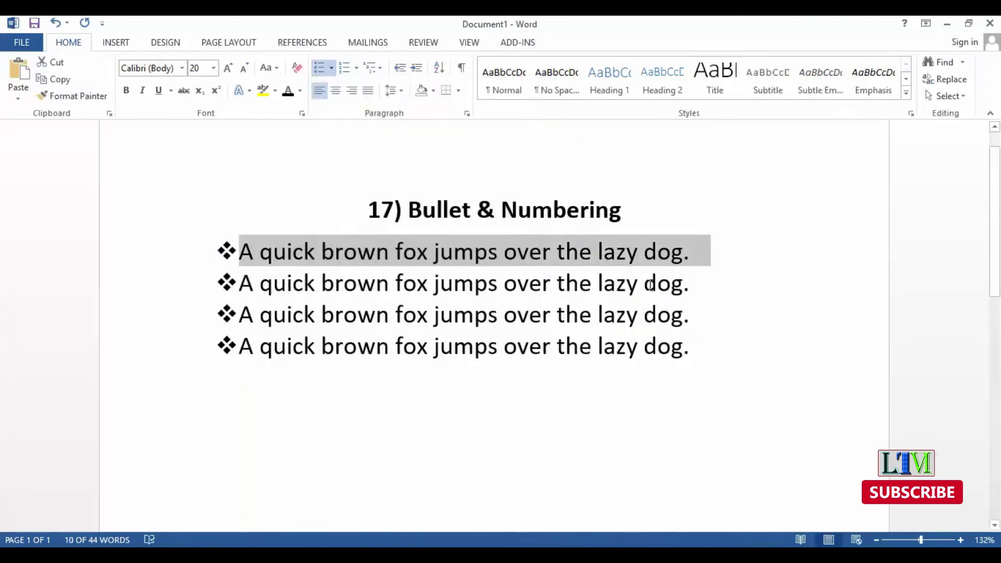
left_click_drag(691, 284, 240, 284)
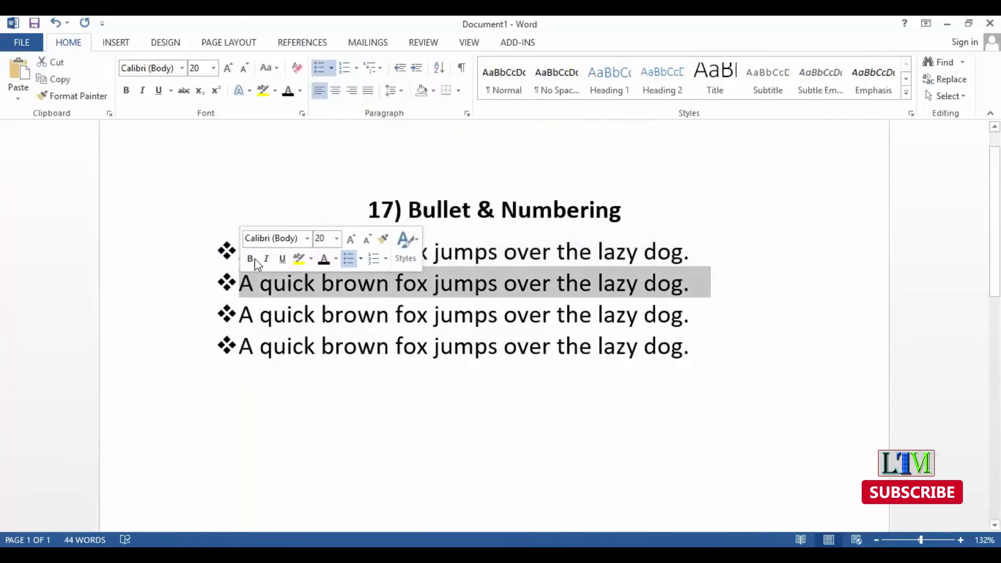
left_click(331, 68)
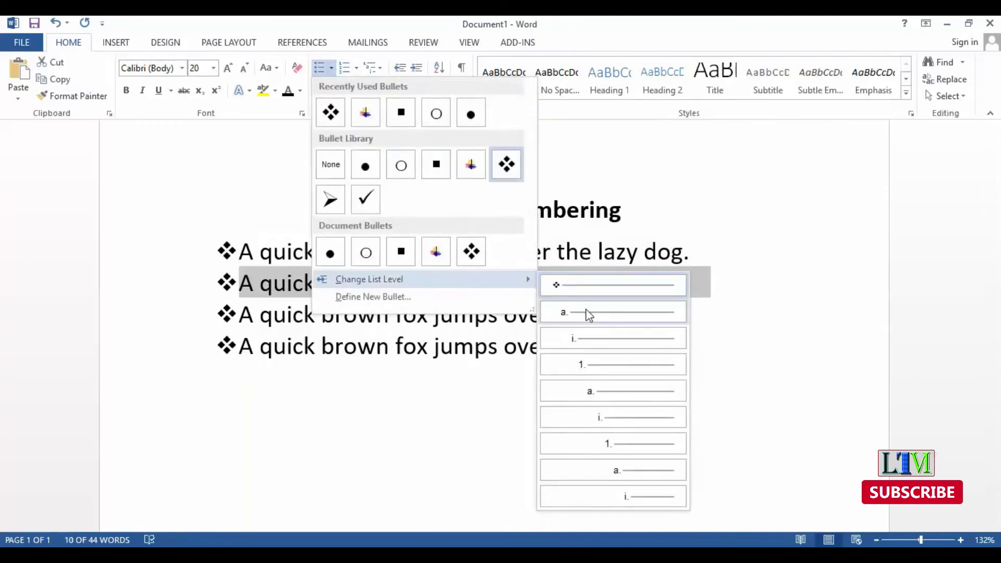
left_click(586, 311)
left_click(709, 322)
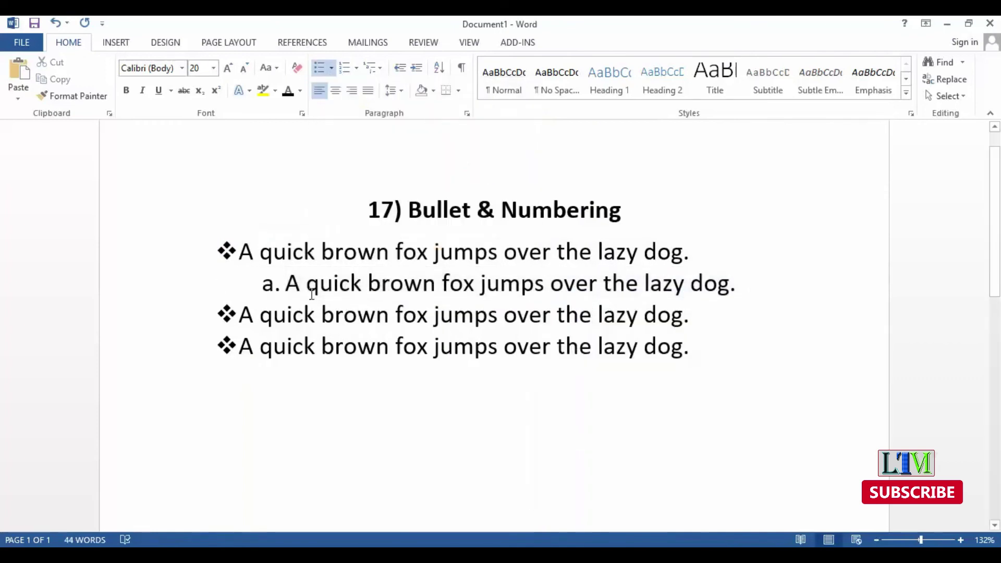
Step: Give the indented second item the four-diamond bullet
left_click(270, 285)
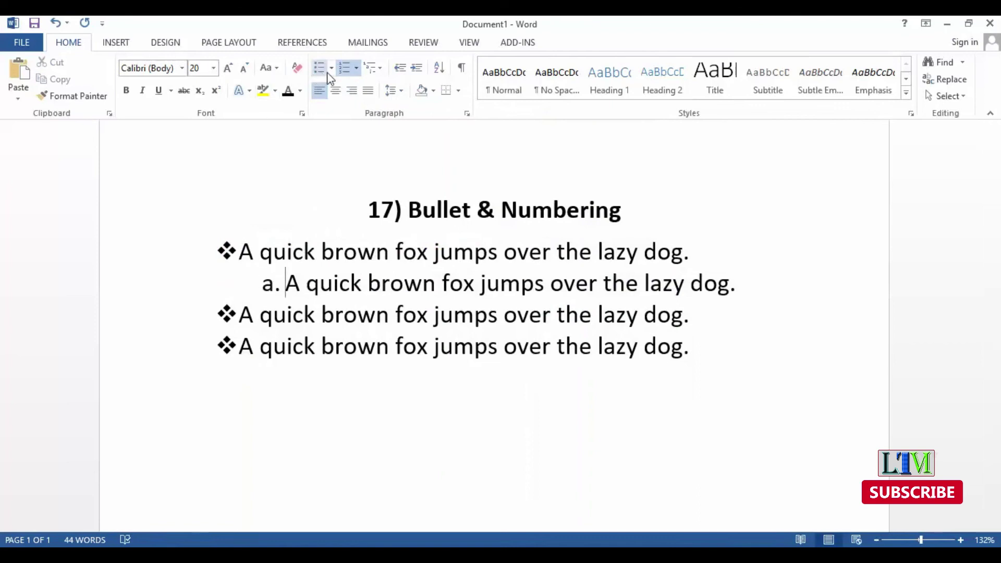
left_click(271, 282)
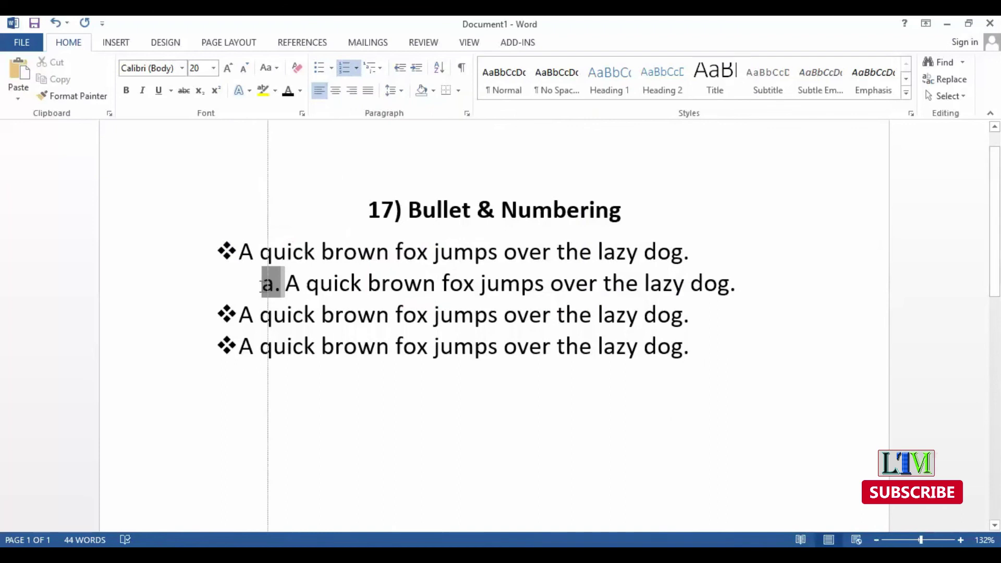
left_click_drag(743, 283, 224, 288)
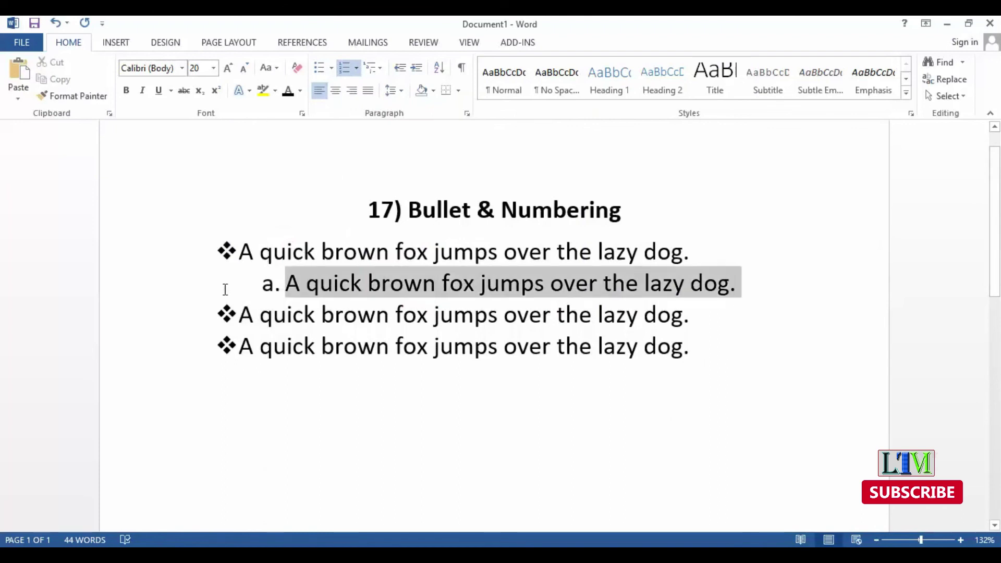
left_click(331, 68)
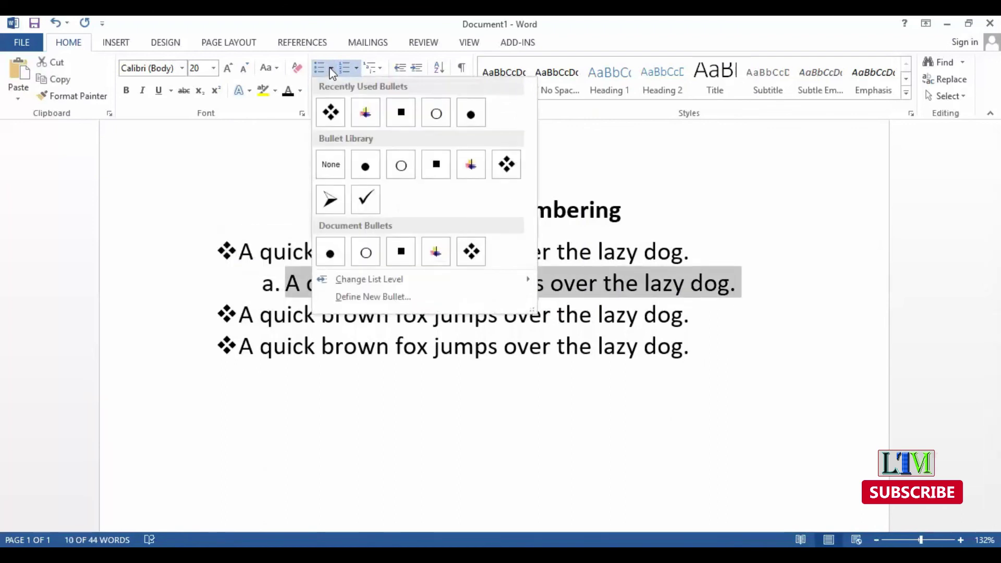
left_click(506, 165)
left_click(209, 317)
Step: Move the third sentence to list level 3 with a checkmark bullet
left_click_drag(264, 317, 702, 327)
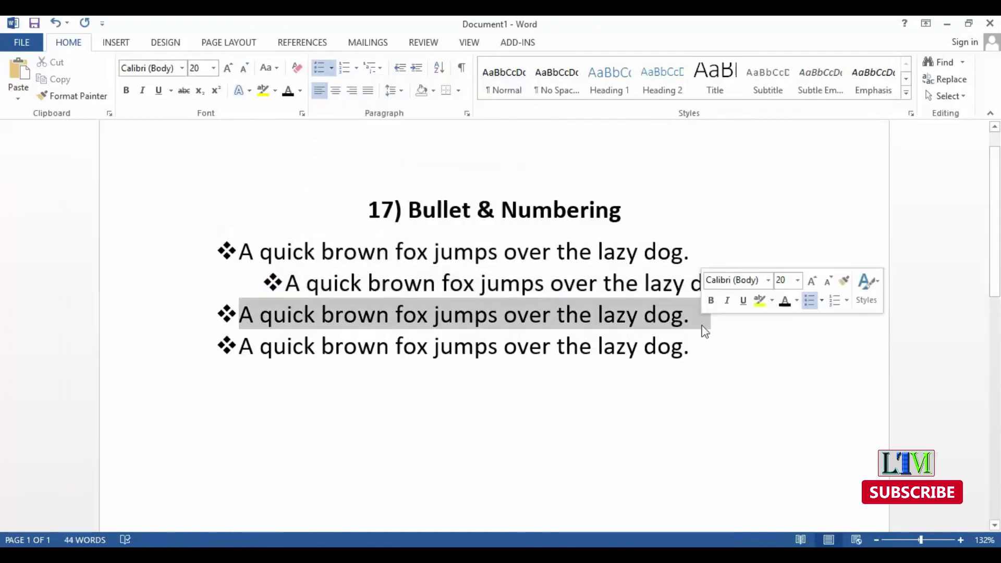
left_click(344, 68)
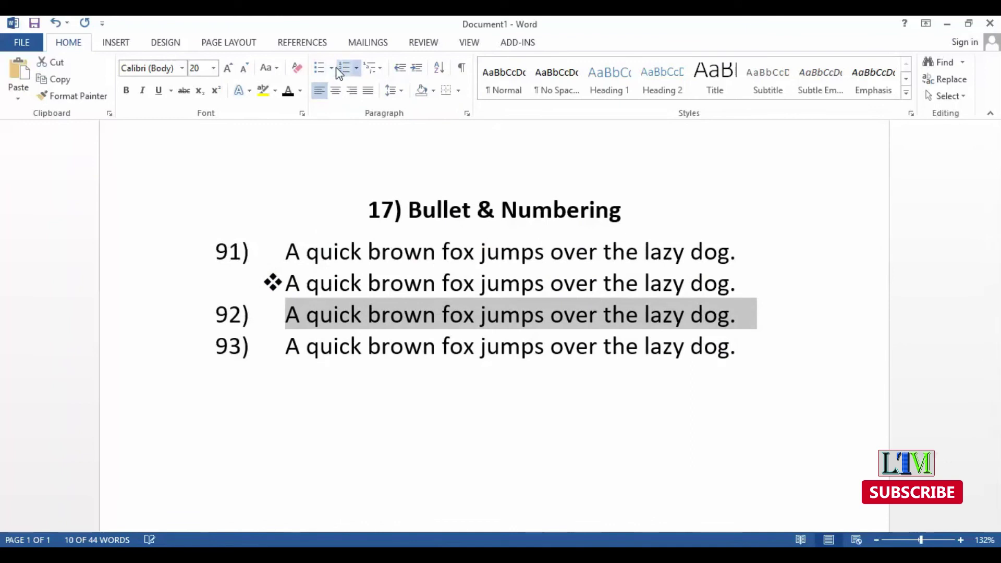
key("ctrl+z")
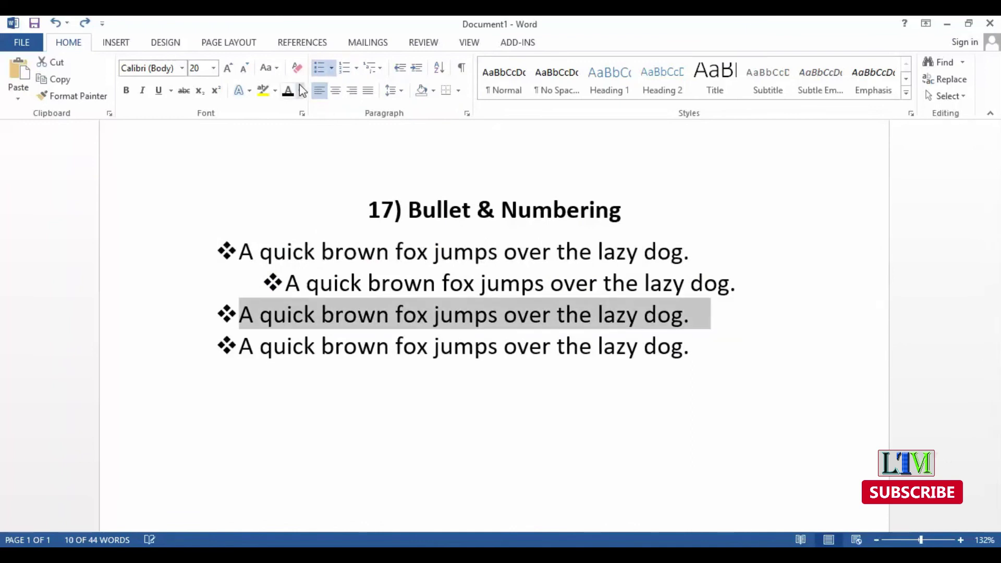
left_click(331, 68)
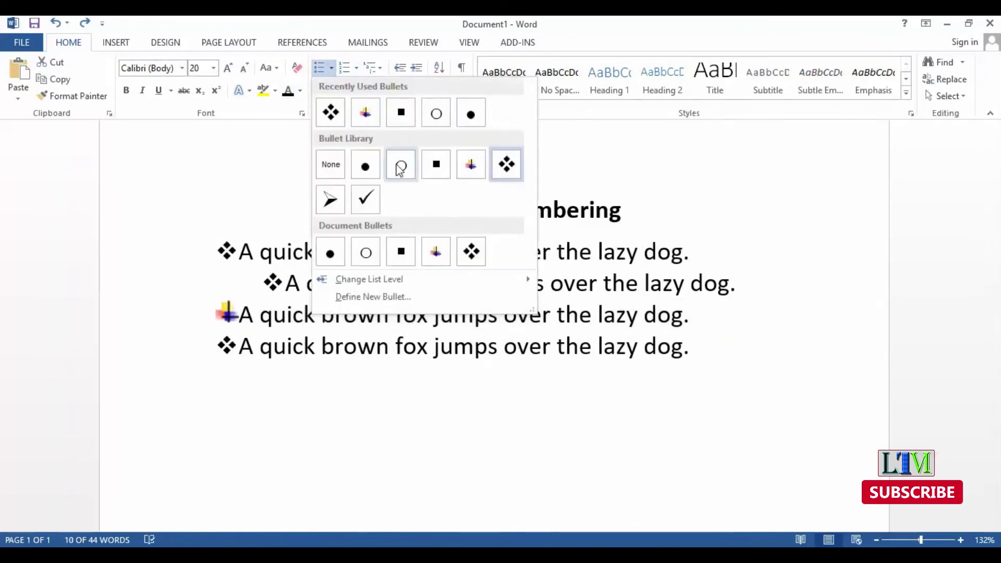
left_click(374, 197)
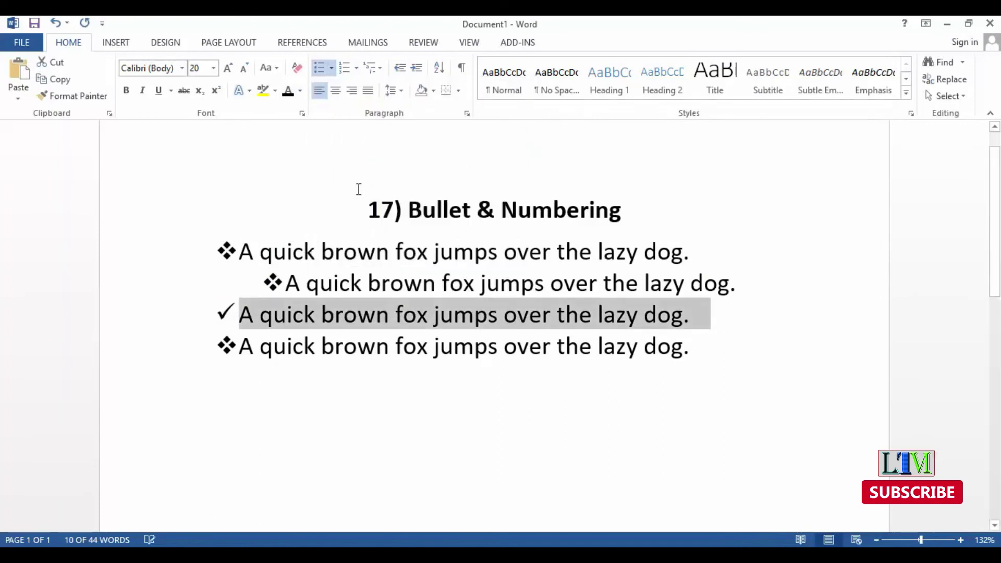
left_click(332, 72)
mouse_move(369, 280)
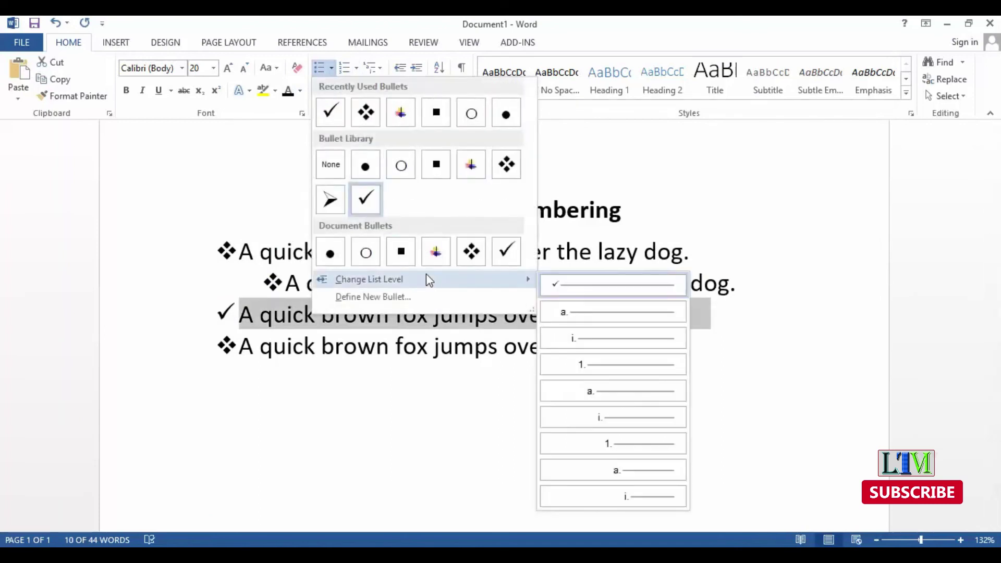
left_click(628, 341)
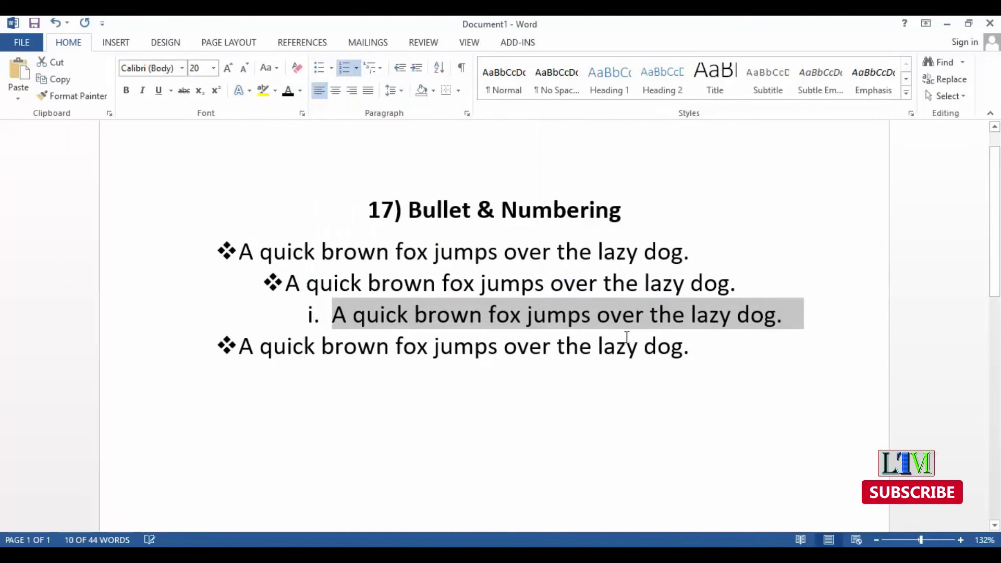
left_click(331, 68)
left_click(371, 209)
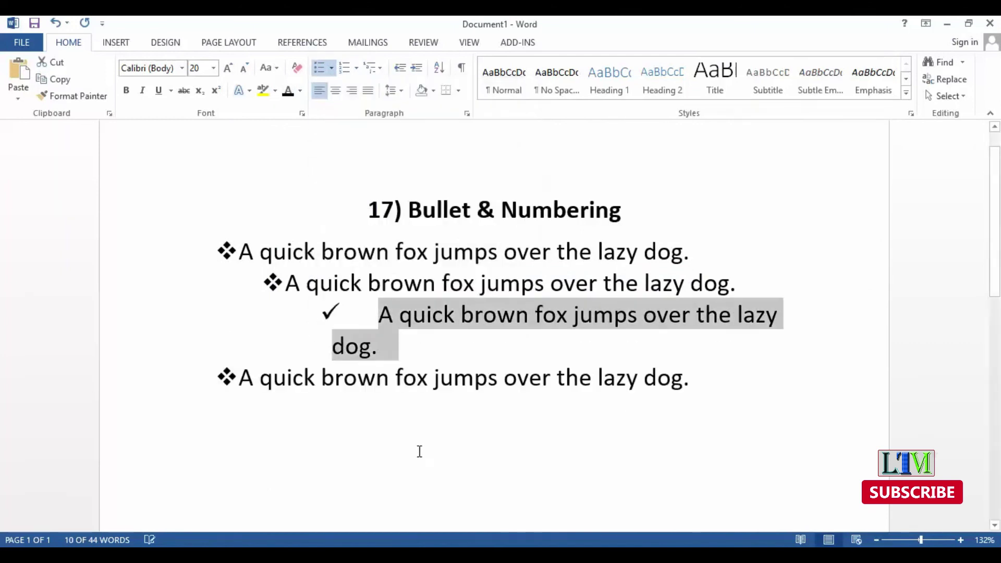
left_click(417, 436)
Step: Move the last sentence to list level 4 with a checkmark bullet
left_click_drag(239, 380, 747, 398)
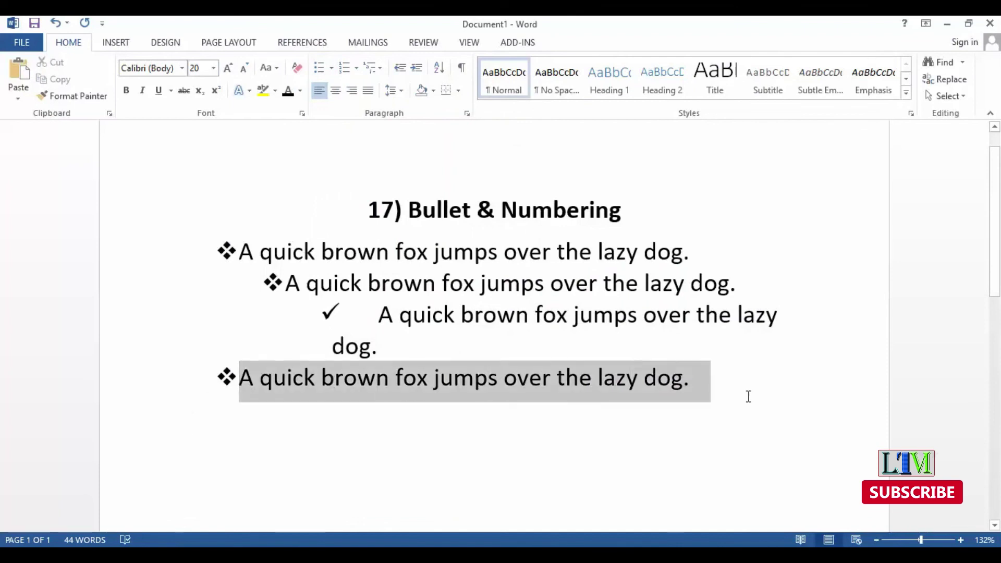
left_click(331, 67)
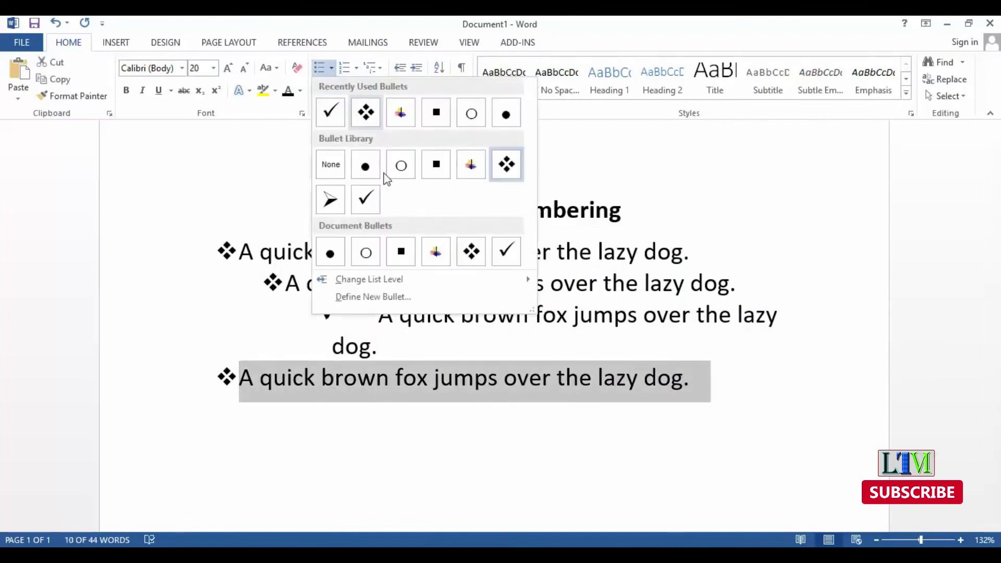
mouse_move(369, 279)
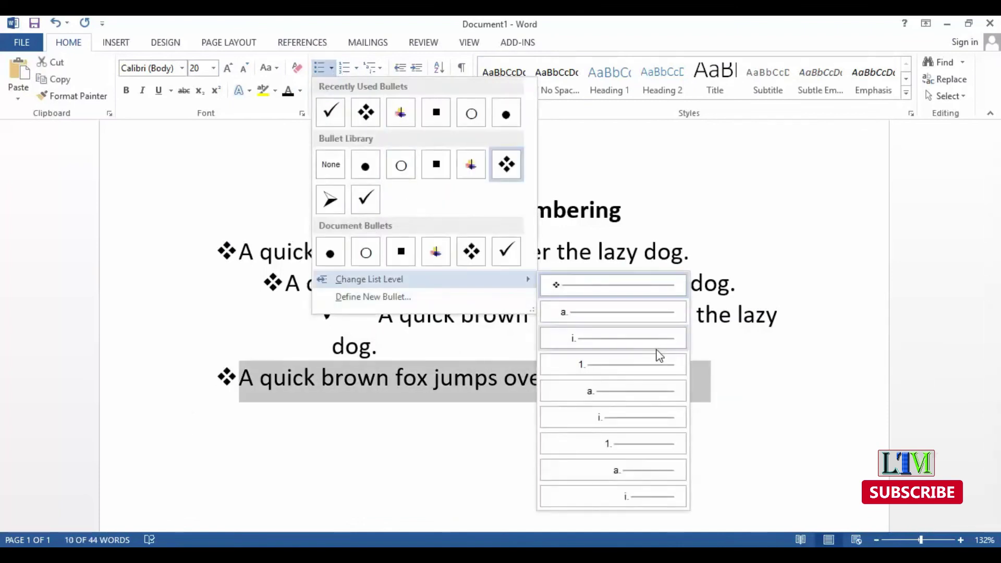
left_click(644, 369)
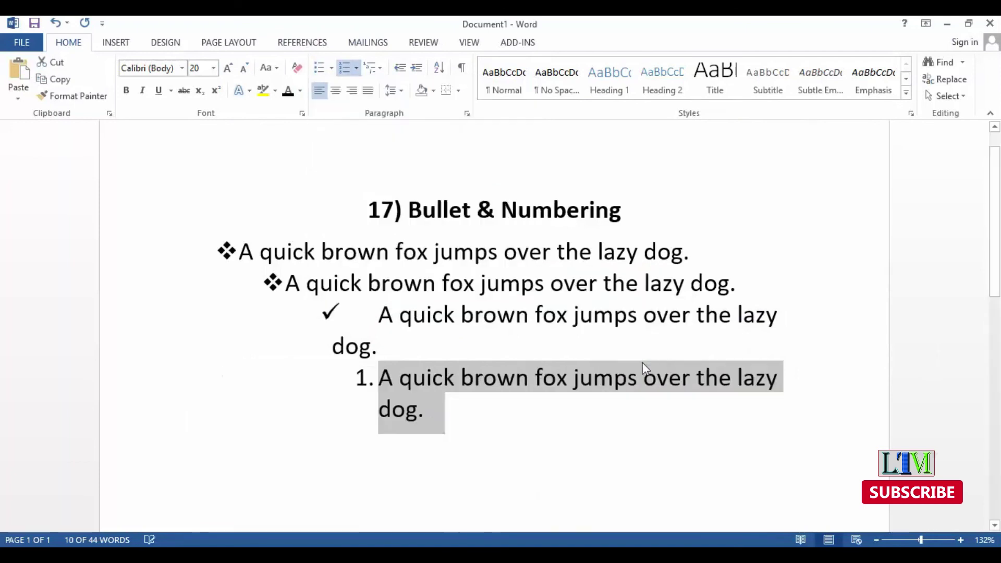
left_click(319, 67)
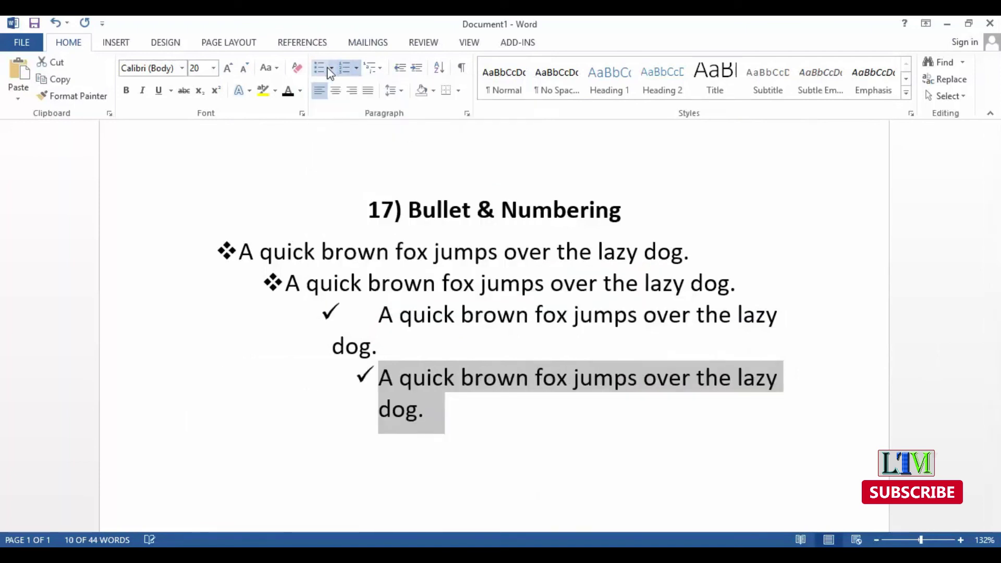
left_click_drag(399, 473, 319, 436)
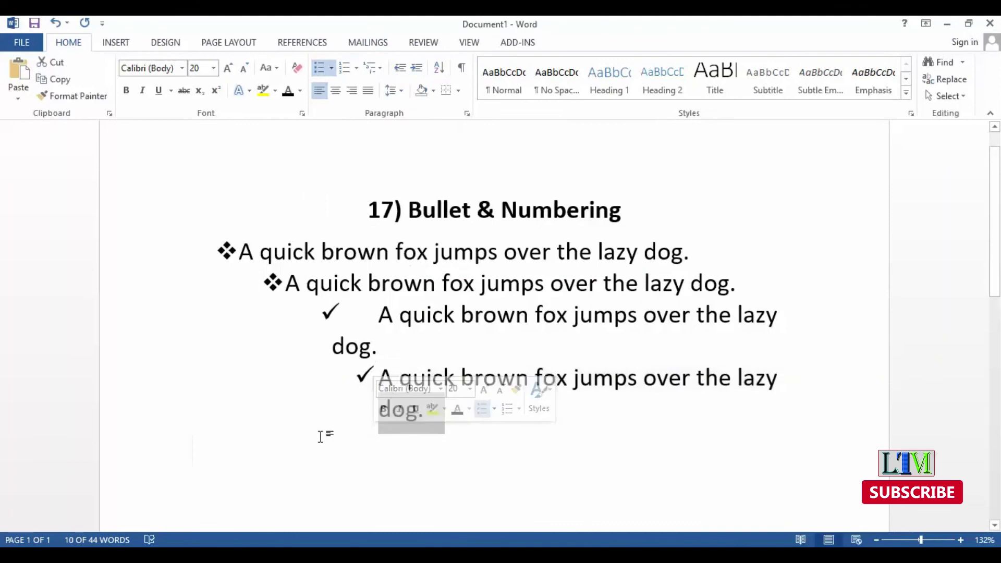
left_click(288, 445)
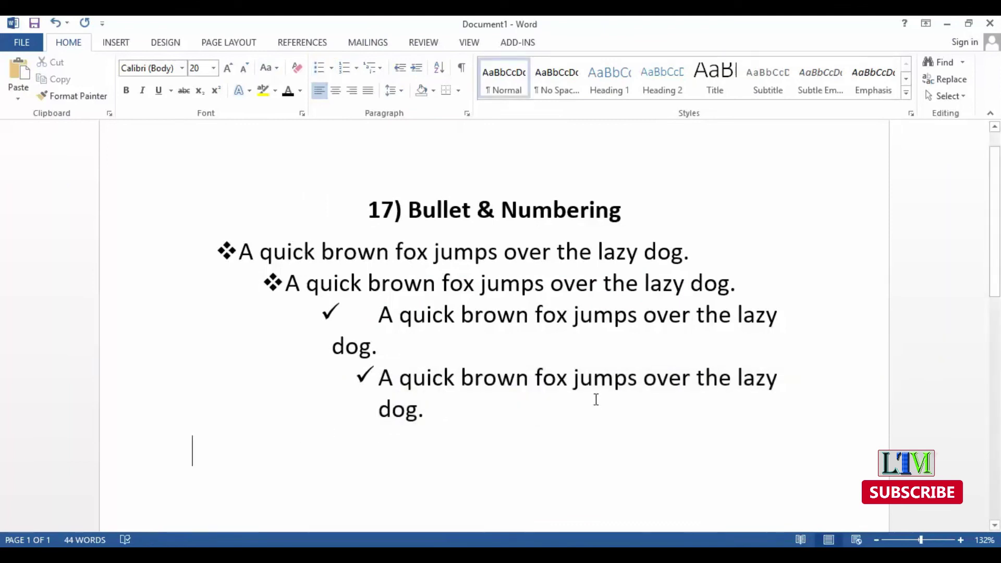
left_click_drag(475, 432, 245, 253)
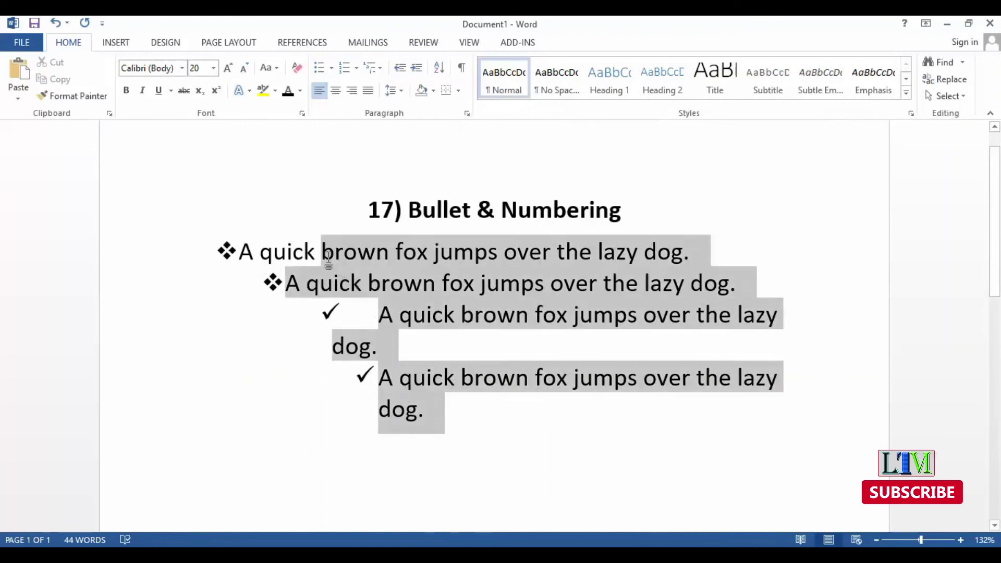